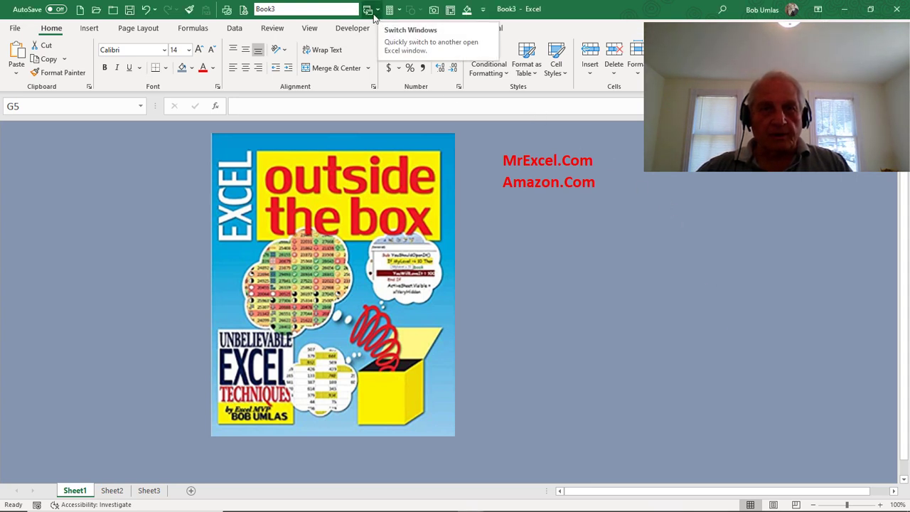
Switch to the Data Validation.xlsm workbook and look through the dropdown list in cell C1.
left_click(373, 15)
left_click(387, 34)
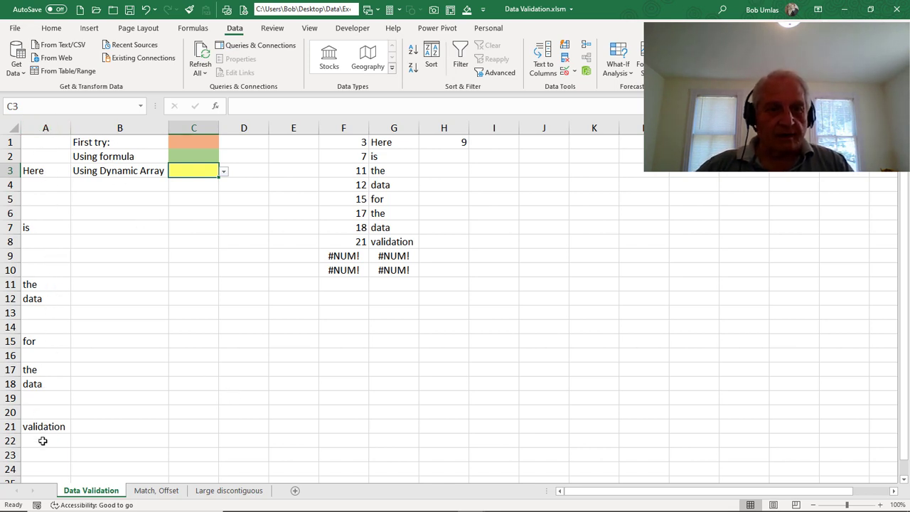
left_click(195, 142)
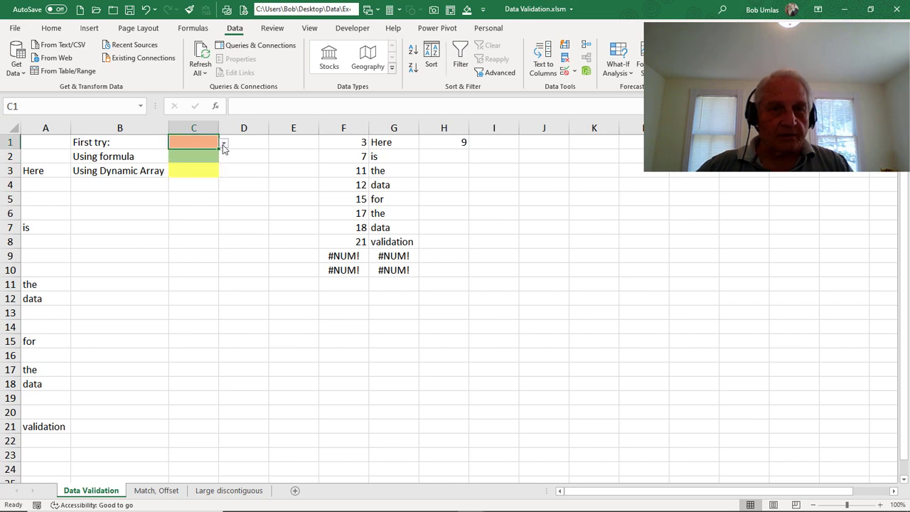
left_click(223, 145)
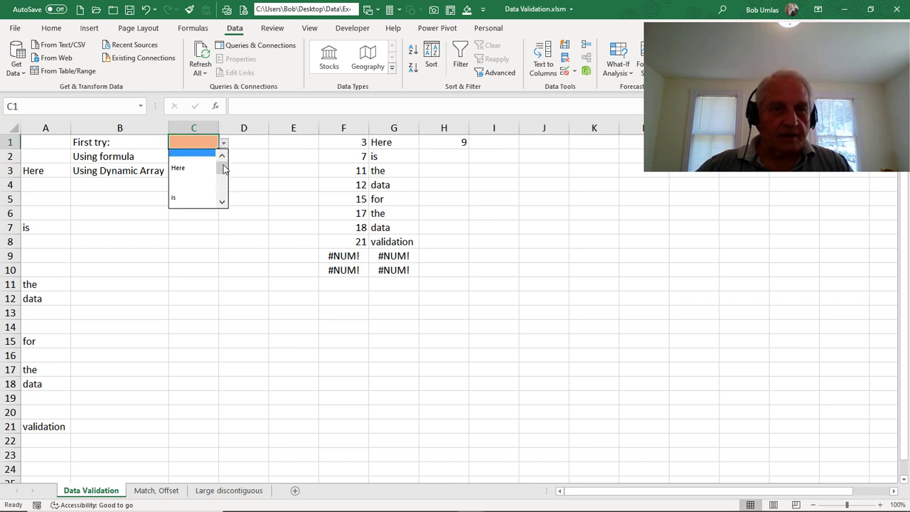
mouse_move(222, 171)
left_mouse_down()
mouse_move(219, 206)
mouse_move(221, 148)
mouse_move(221, 193)
mouse_move(223, 156)
left_mouse_up()
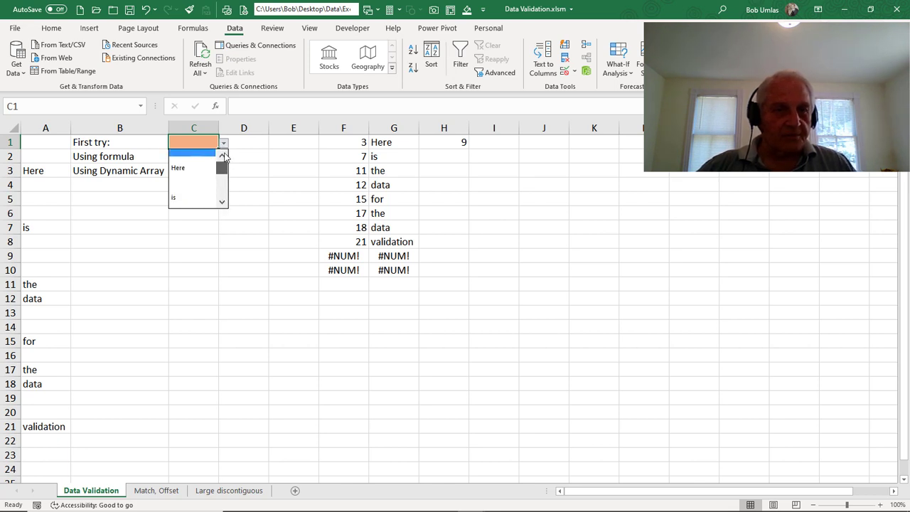
left_click(137, 160)
left_click(138, 153)
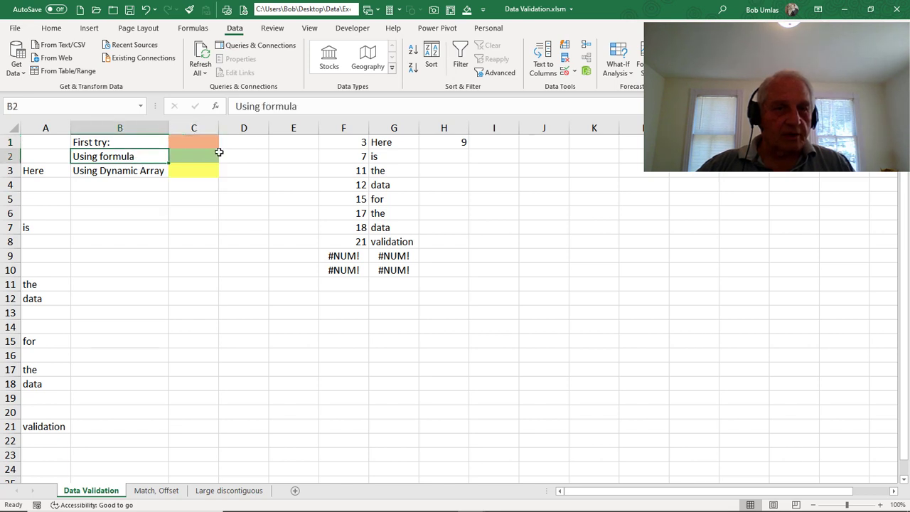
Compare the dropdown lists in cell C2 (Using formula) and cell C3 (Using Dynamic Array).
left_click(205, 152)
left_click(223, 157)
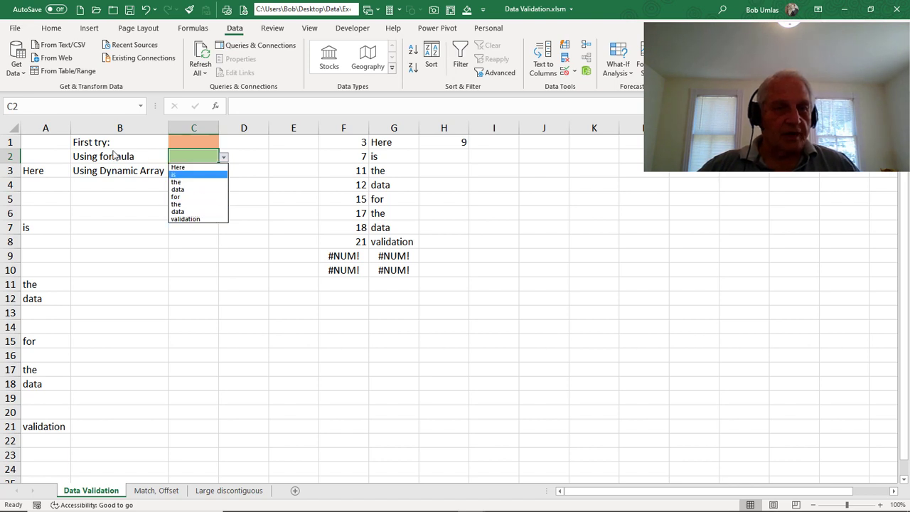
left_click(146, 173)
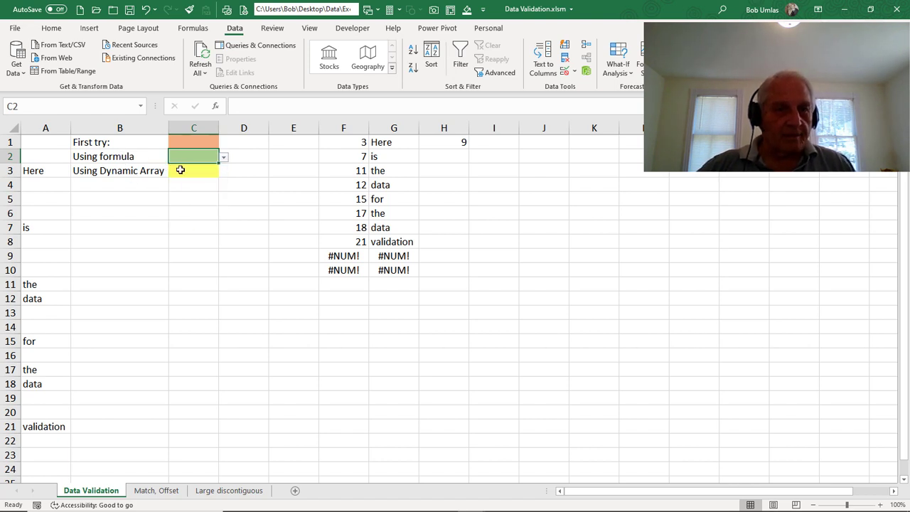
left_click(178, 170)
left_click(223, 173)
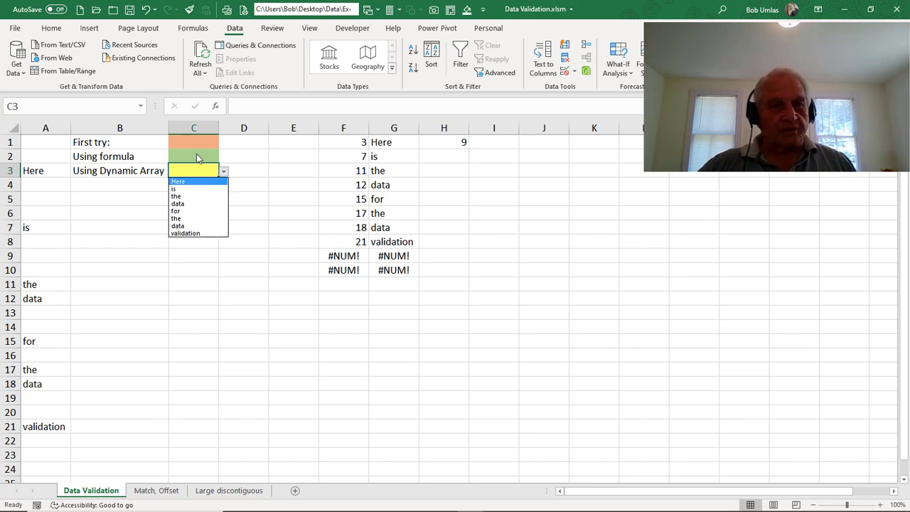
left_click(195, 155)
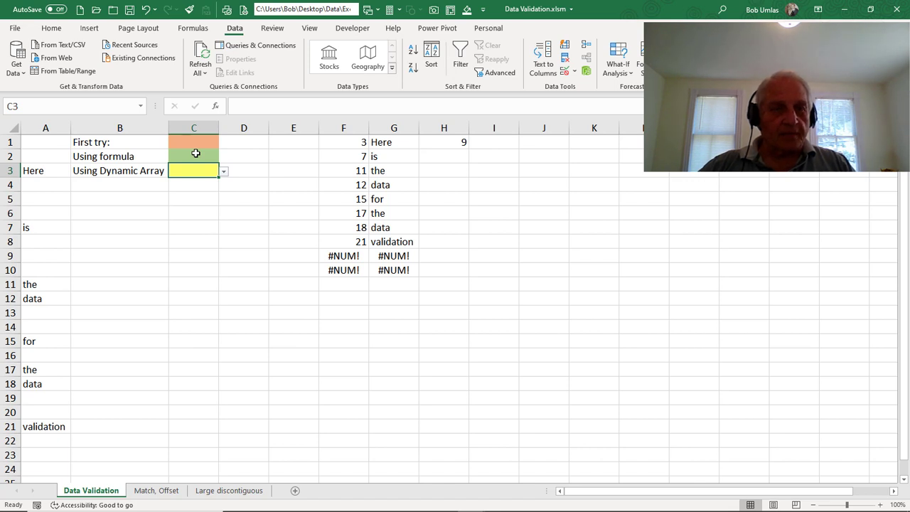
left_click(195, 154)
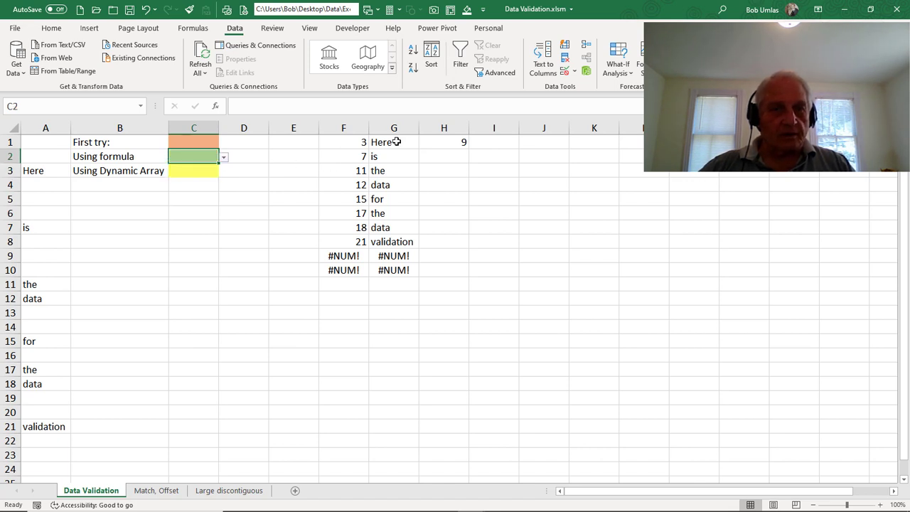
Highlight the words in G1:G8, and go to the named range dv to see which cells it covers.
left_click_drag(389, 143, 391, 241)
left_click(272, 201)
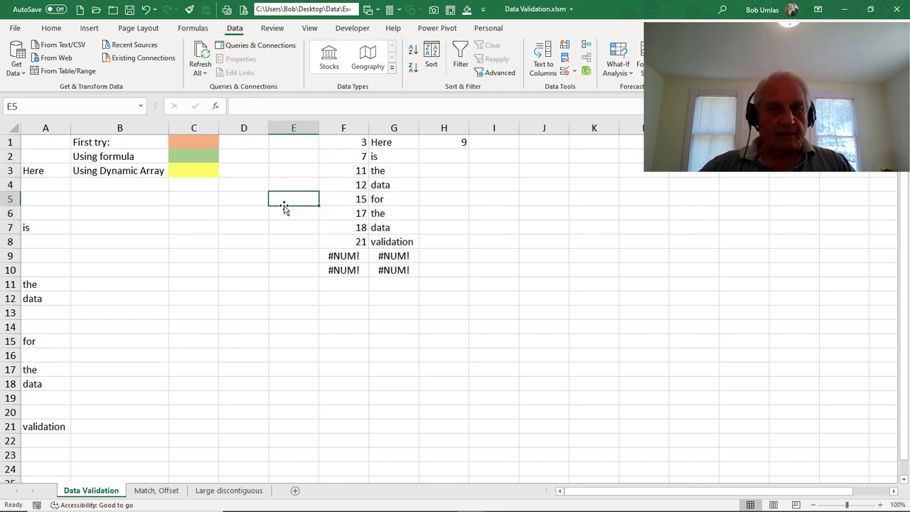
key("F5")
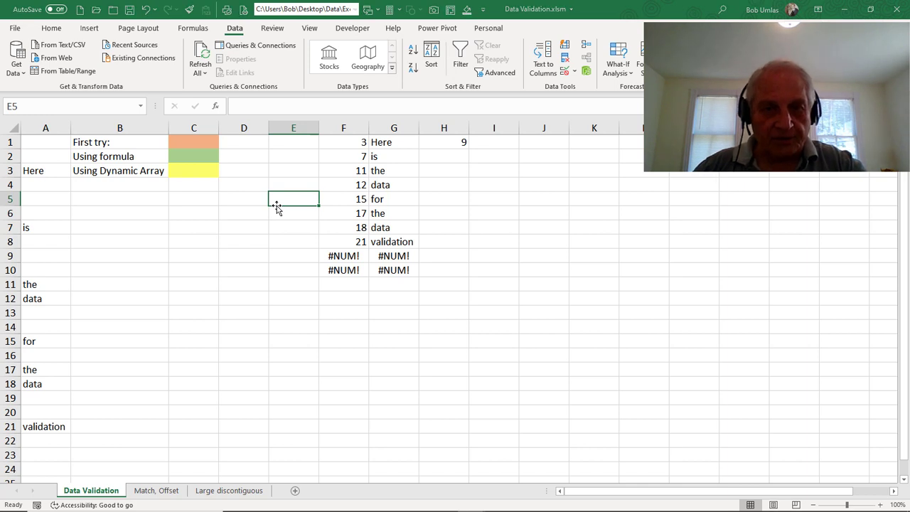
type("dv")
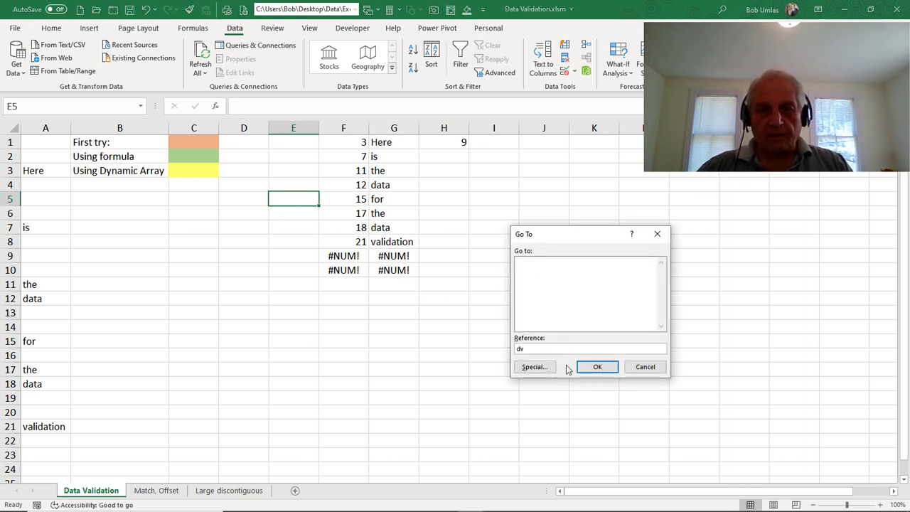
left_click(601, 368)
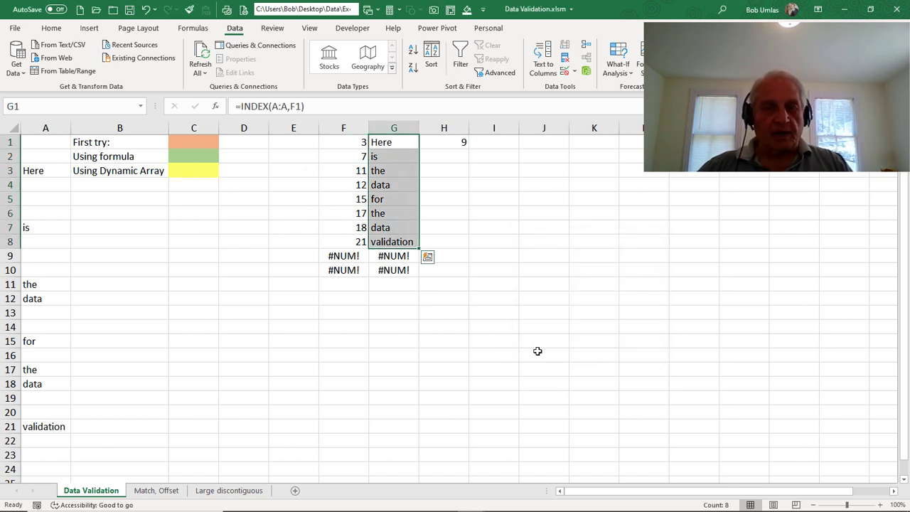
Review the data validation settings of cell C2 and leave them without making changes.
left_click(190, 157)
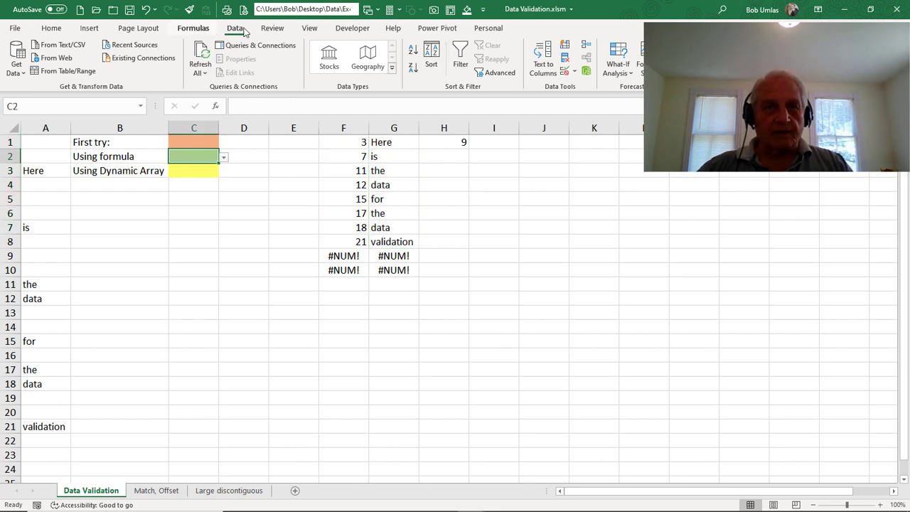
left_click(565, 72)
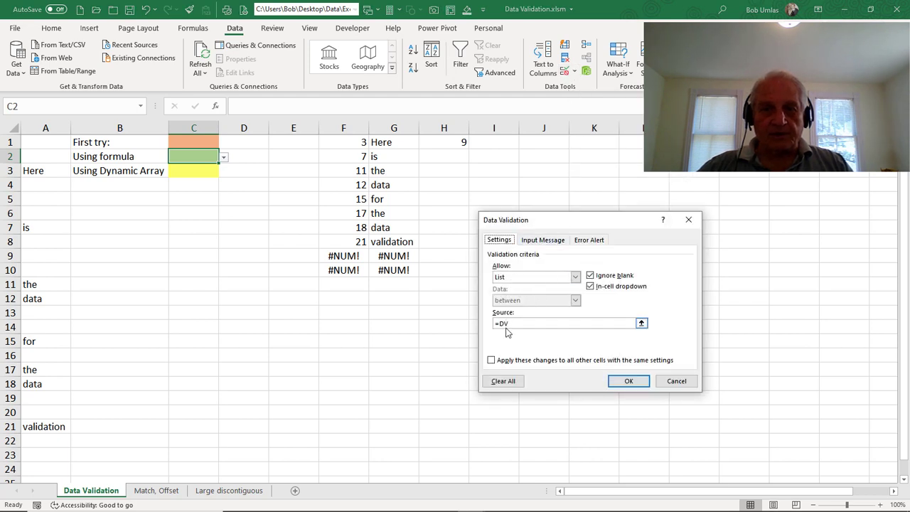
left_click(679, 381)
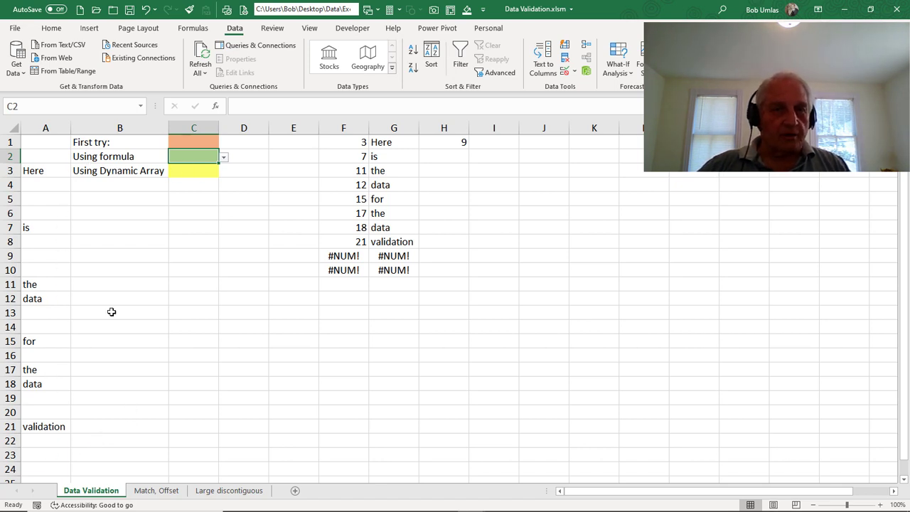
Try an extra entry zz in cell A5 among the column A words, and delete it again.
left_click(41, 170)
left_click(43, 228)
left_click(42, 283)
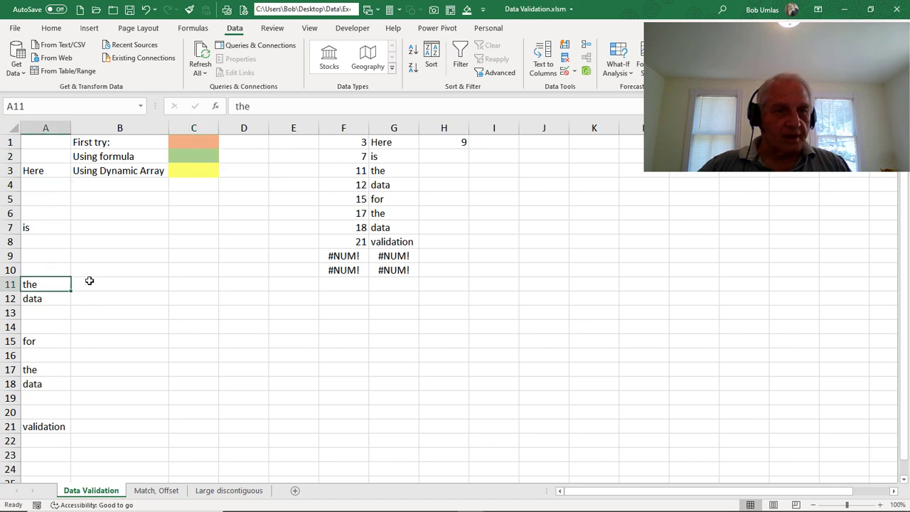
left_click(44, 199)
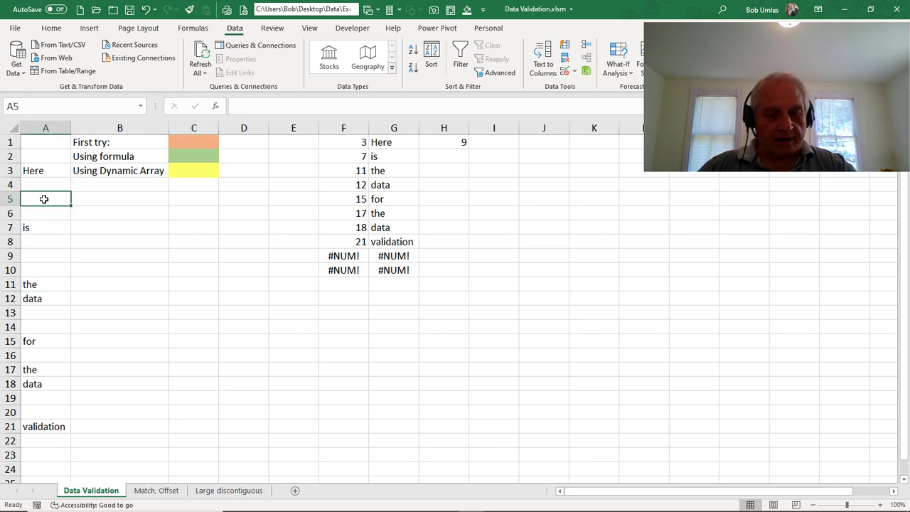
type("zz")
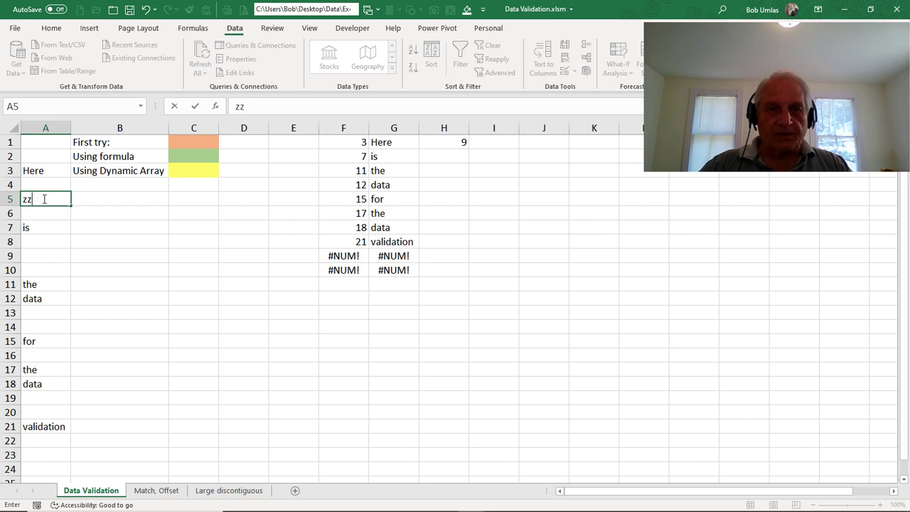
key("Return")
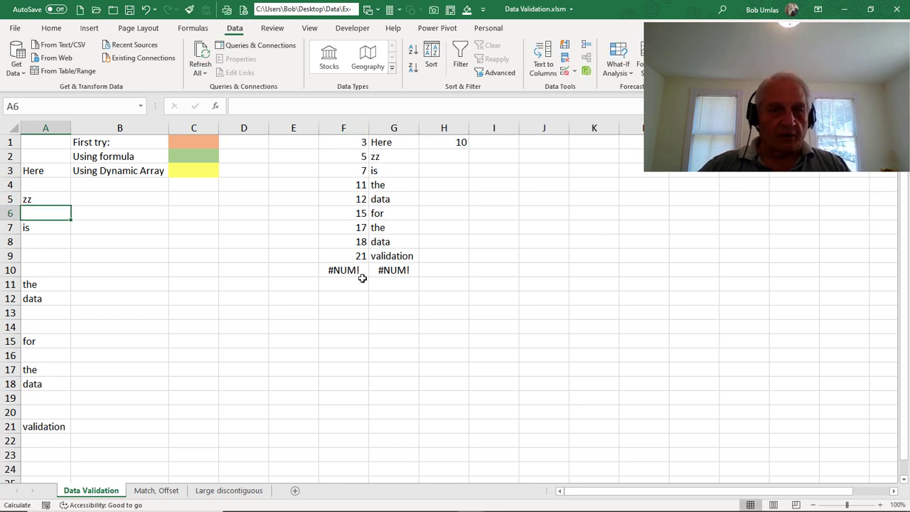
left_click(55, 197)
key("Delete")
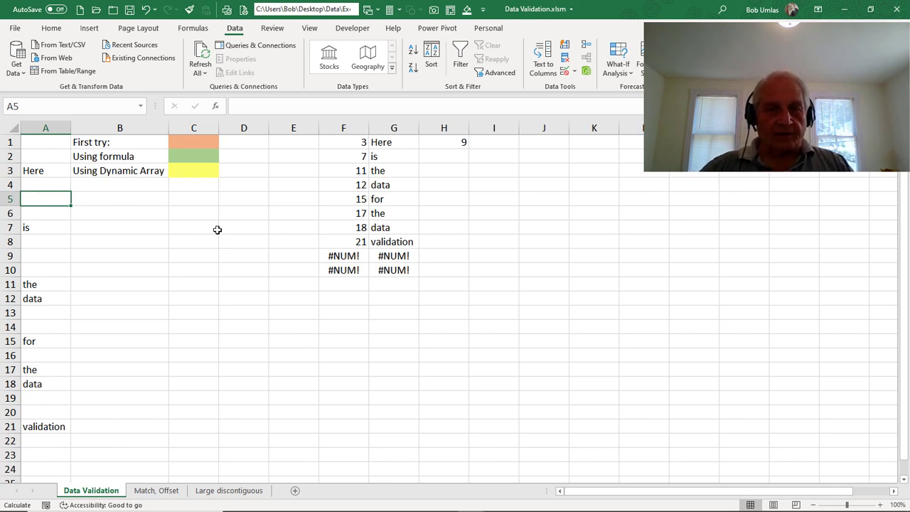
Show the formula of cell F1 as text in cell D12 with =FORMULATEXT(F1).
left_click(342, 141)
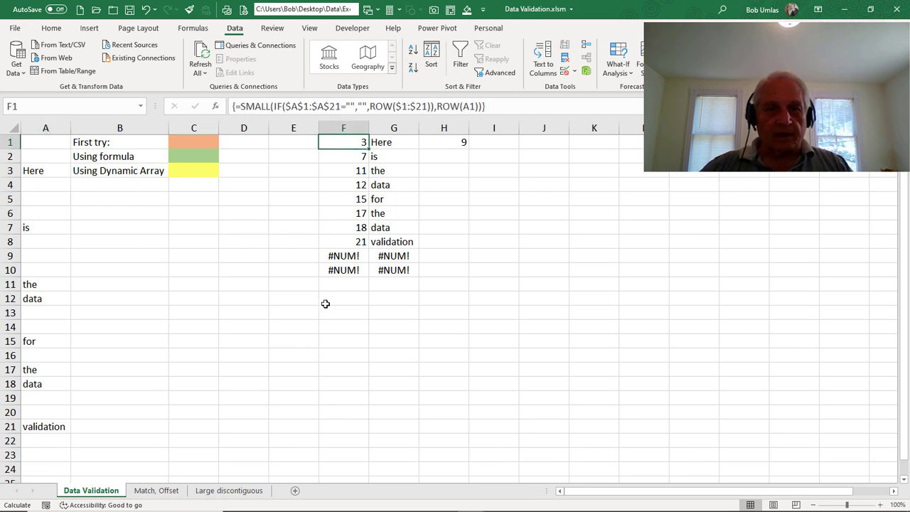
left_click(246, 299)
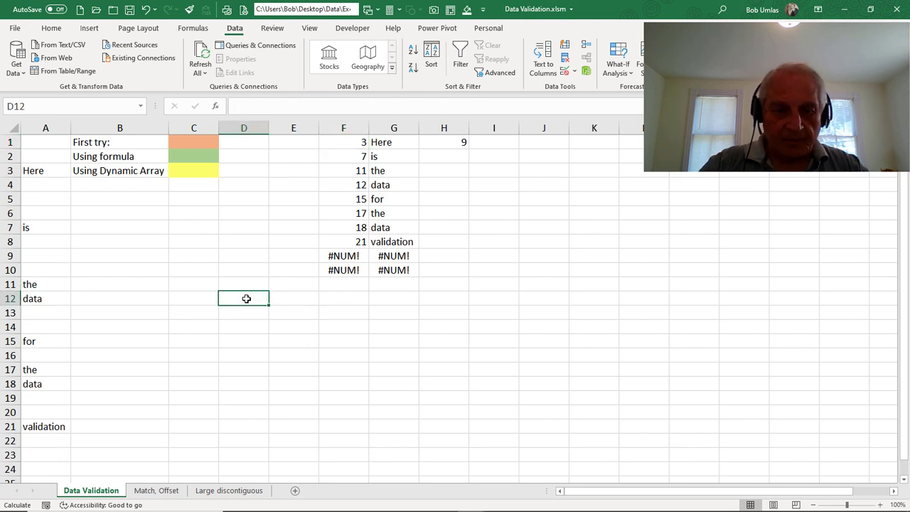
type("=formu")
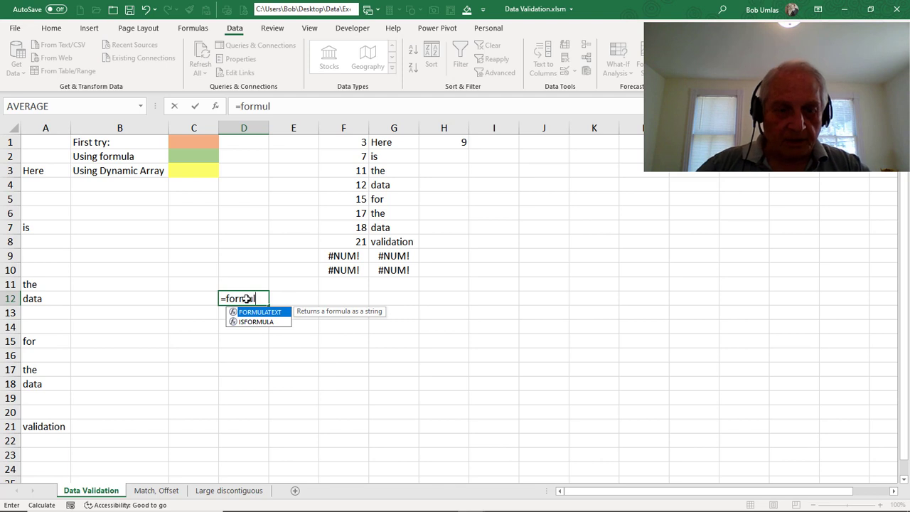
type("l")
key("Tab")
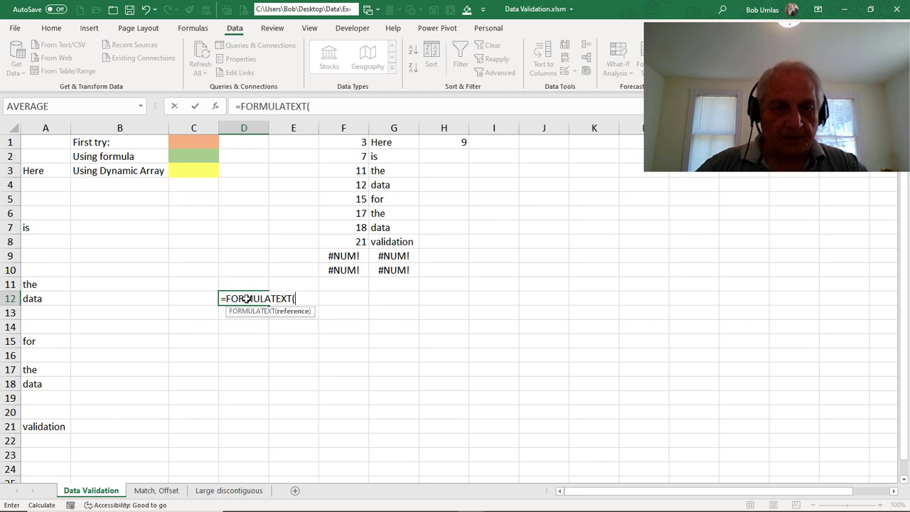
left_click(342, 140)
type(")")
key("Return")
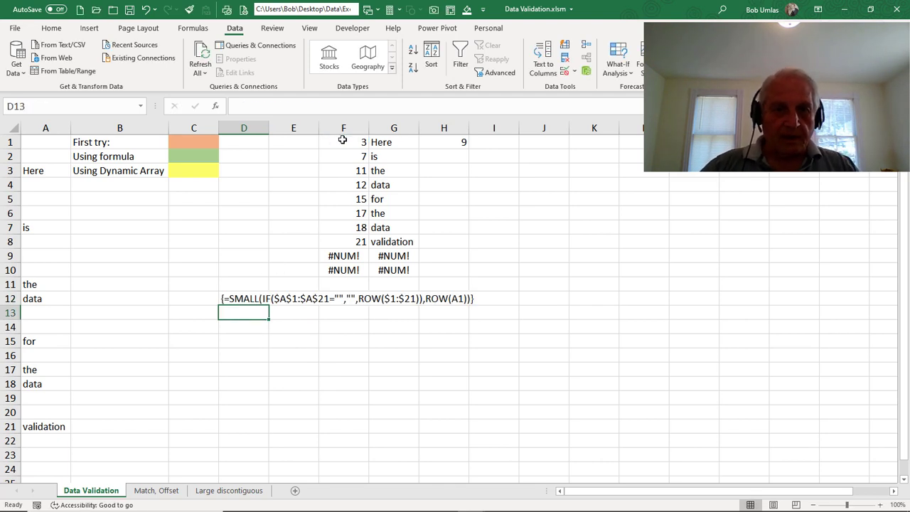
Enlarge the font of the formula text in cell D12 to size 24.
left_click(238, 298)
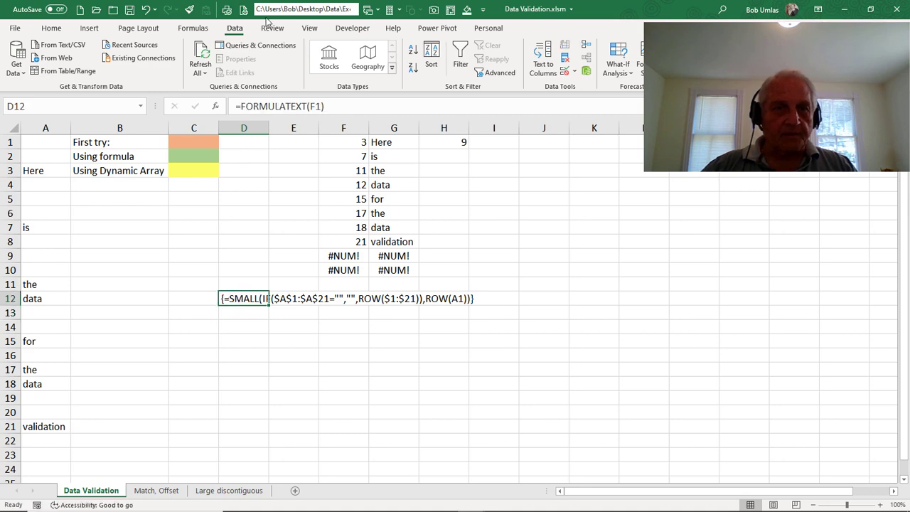
left_click(50, 28)
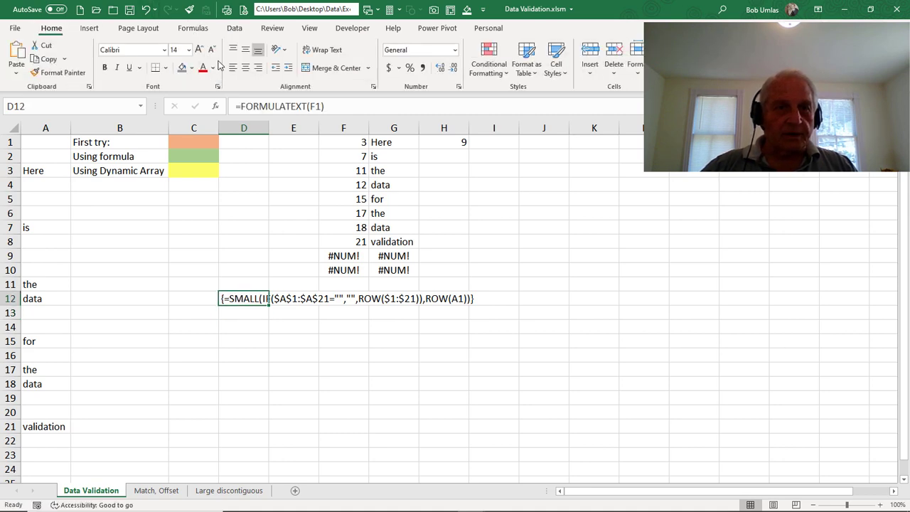
left_click(199, 49)
left_click(198, 49)
left_click(199, 50)
left_click(198, 49)
left_click(198, 49)
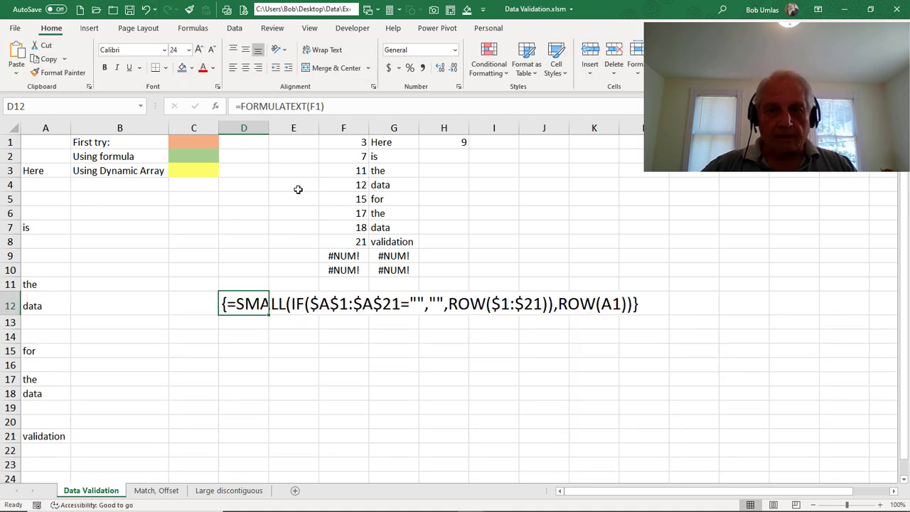
left_click(245, 376)
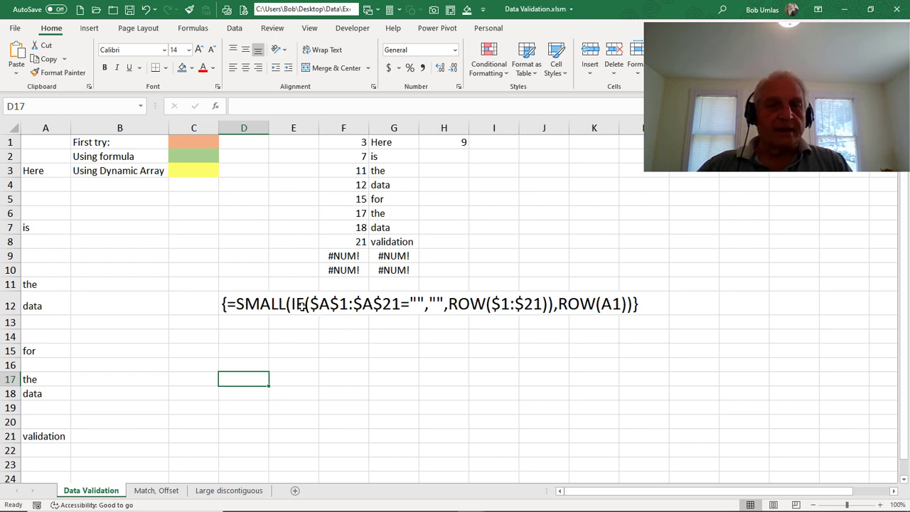
Evaluate the array formula in cell F1 part by part through to its final result, and close the evaluation.
left_click_drag(45, 143, 55, 435)
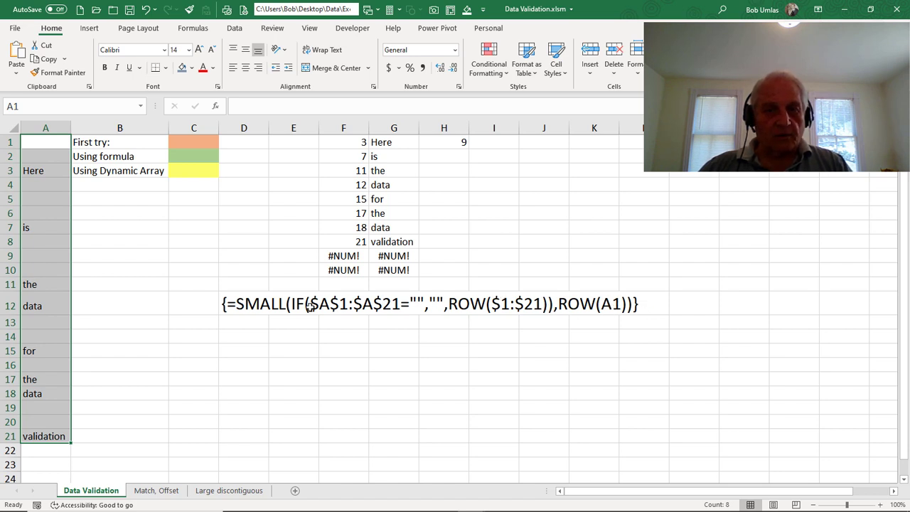
left_click(350, 143)
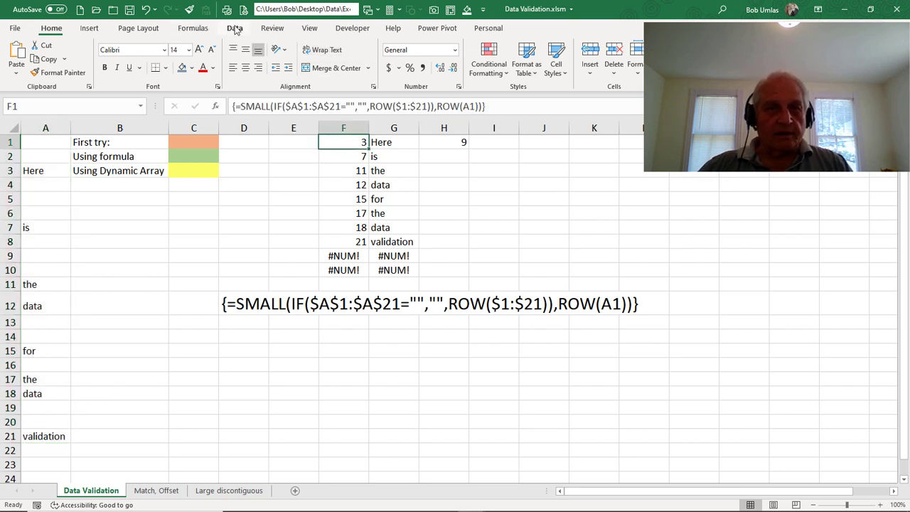
left_click(192, 28)
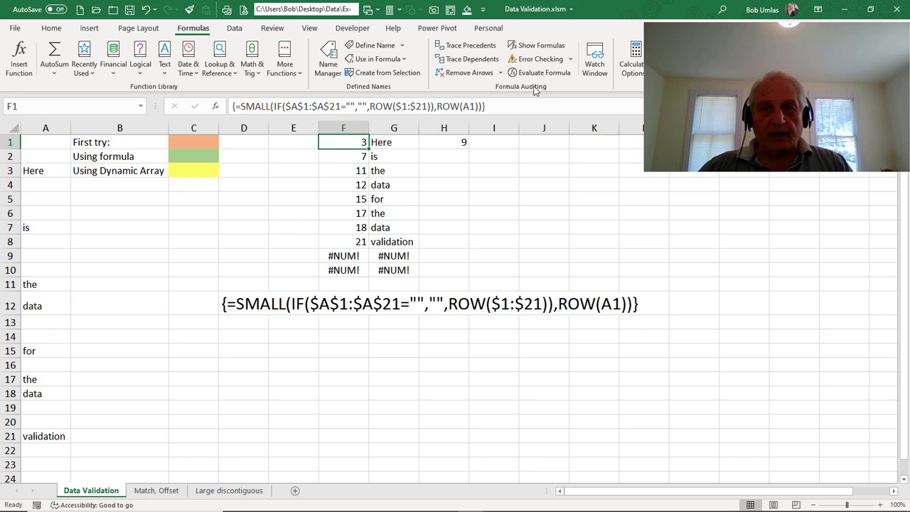
left_click(538, 73)
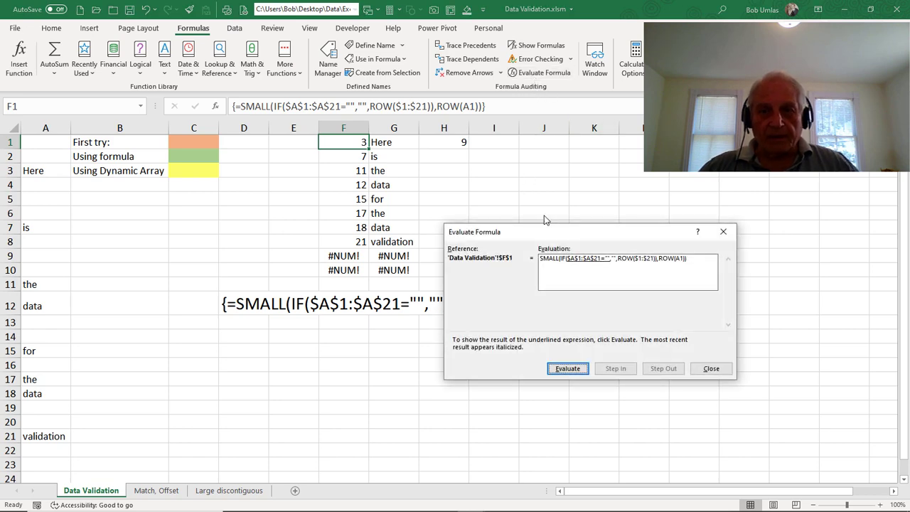
left_click_drag(546, 233, 448, 177)
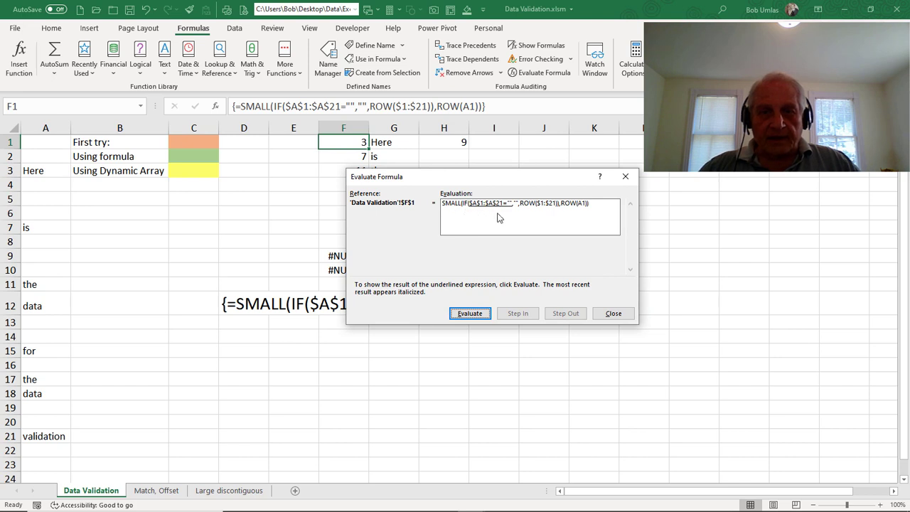
left_click(469, 313)
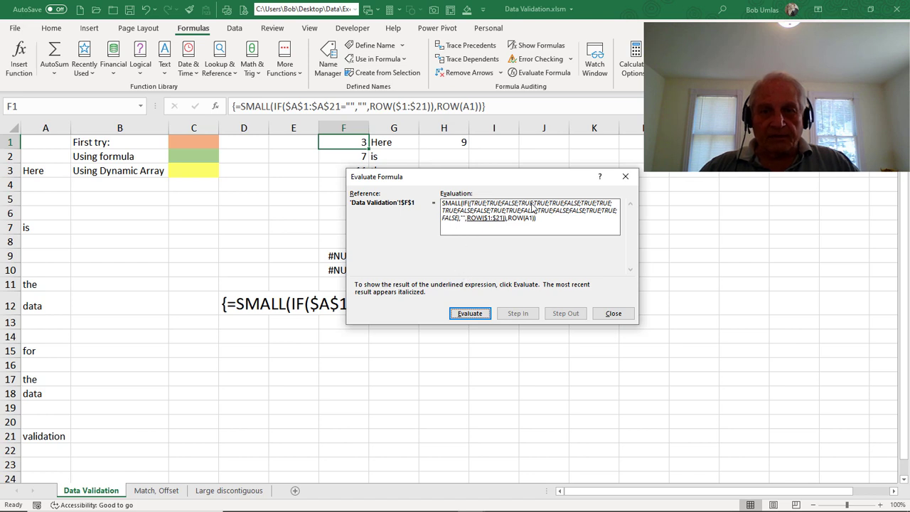
left_click(470, 316)
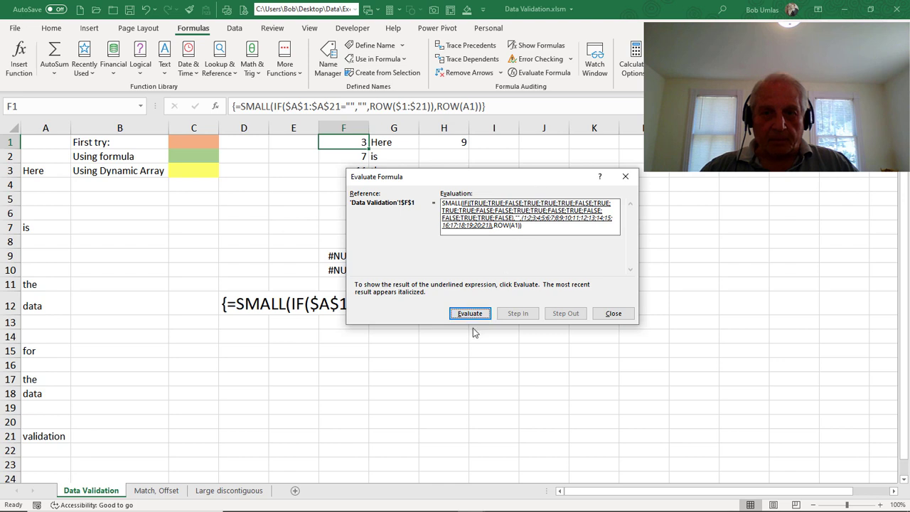
left_click(471, 316)
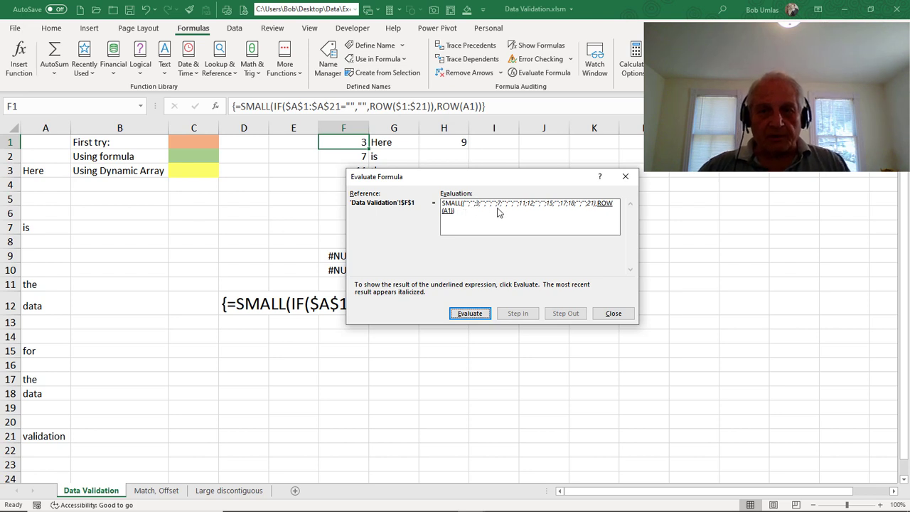
left_click_drag(387, 177, 436, 176)
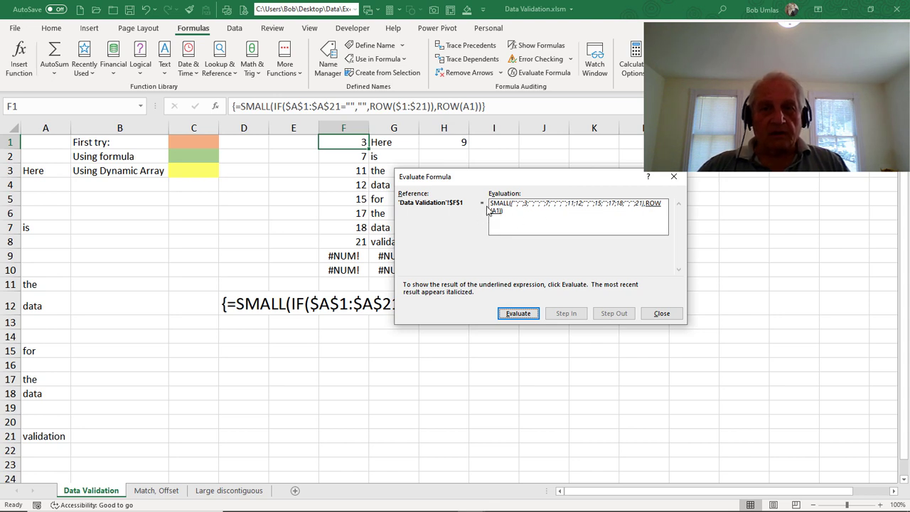
left_click(520, 314)
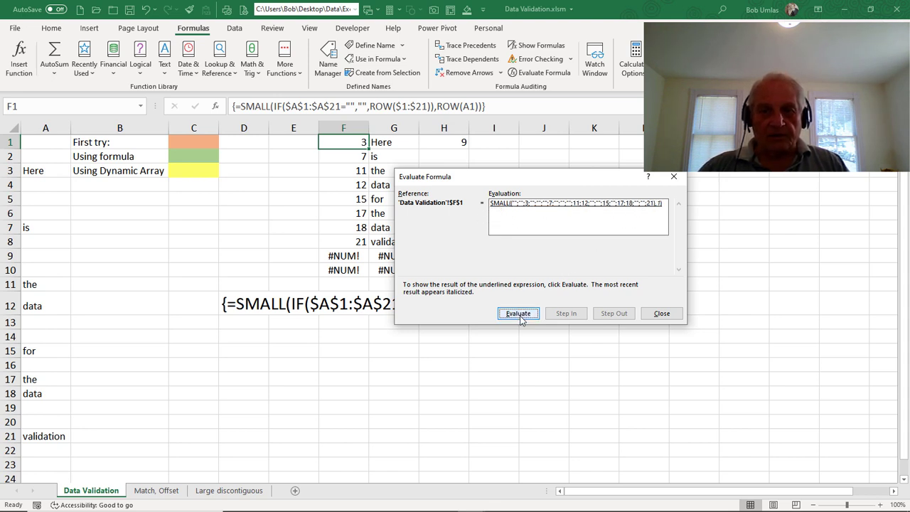
left_click(519, 314)
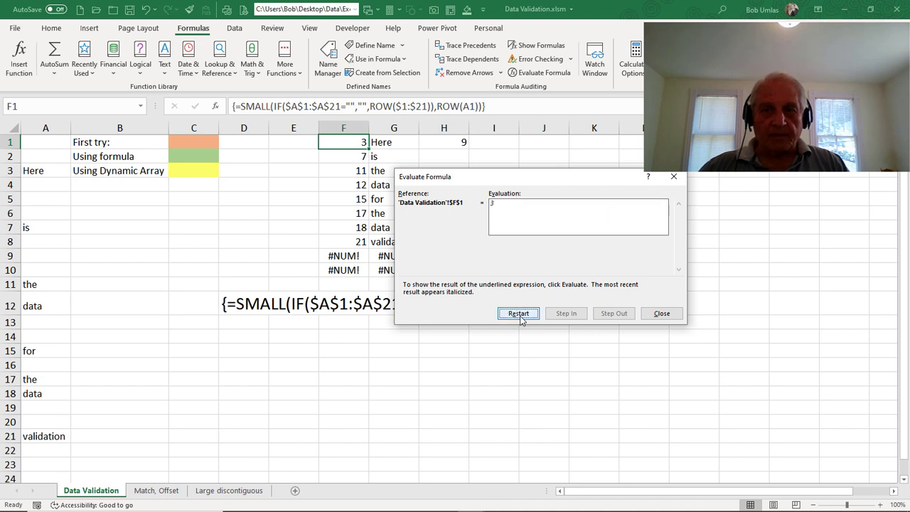
left_click(661, 314)
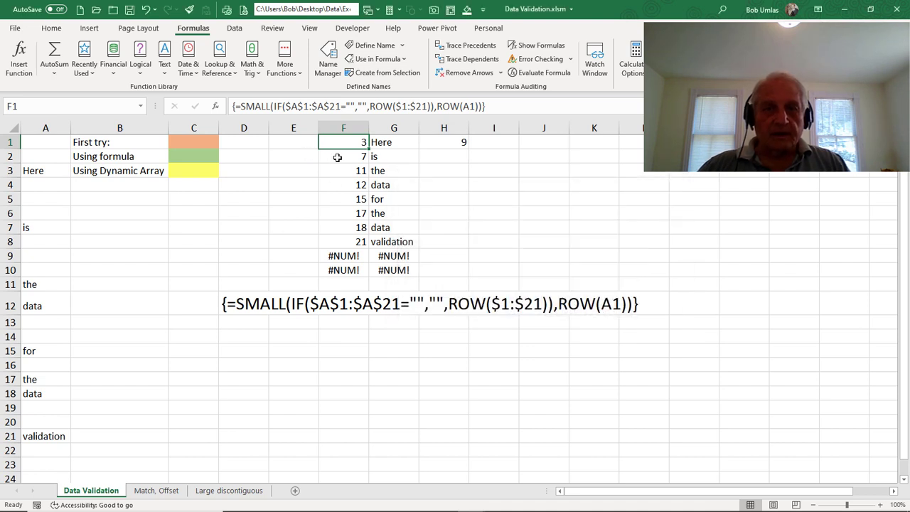
Fill the array formula in F1 down to F10, highlight ROW(A2) in F2's formula and re-enter it as an array formula.
left_click_drag(369, 149, 369, 276)
left_click(358, 156)
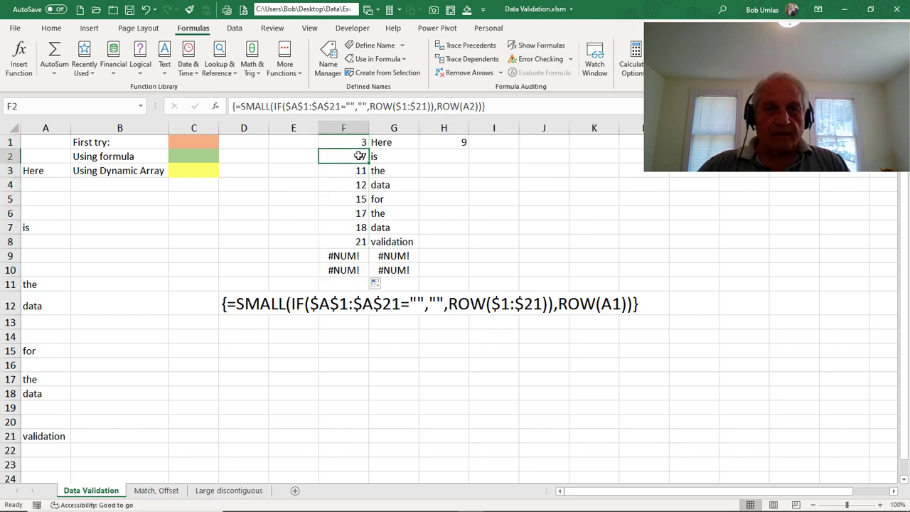
left_click_drag(437, 106, 481, 106)
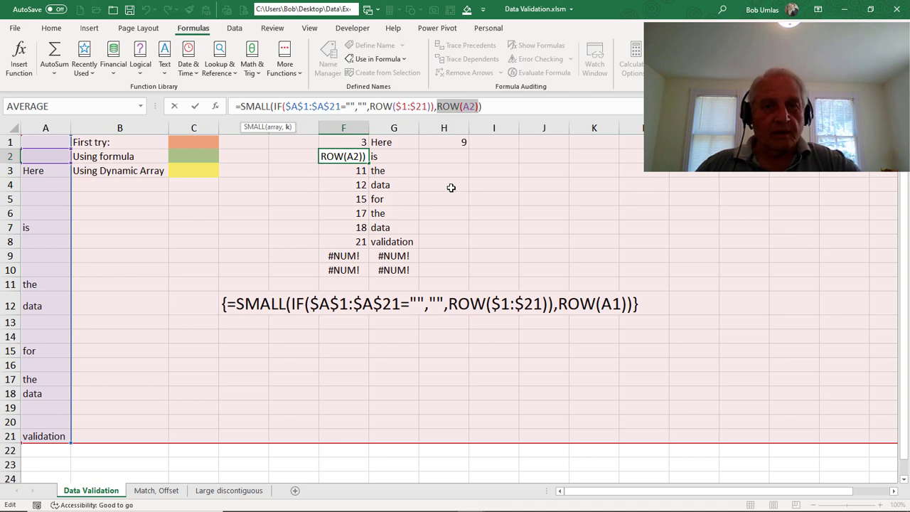
key("ctrl+shift+Return")
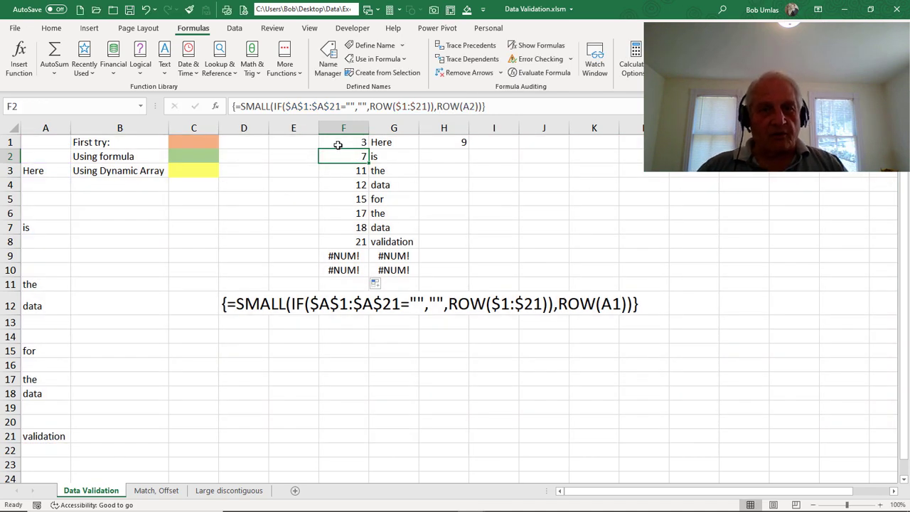
Check the row-number formulas in column F from F1 down to the error cell F9.
left_click(337, 145)
left_click(341, 161)
left_click(345, 187)
left_click(345, 214)
left_click(346, 229)
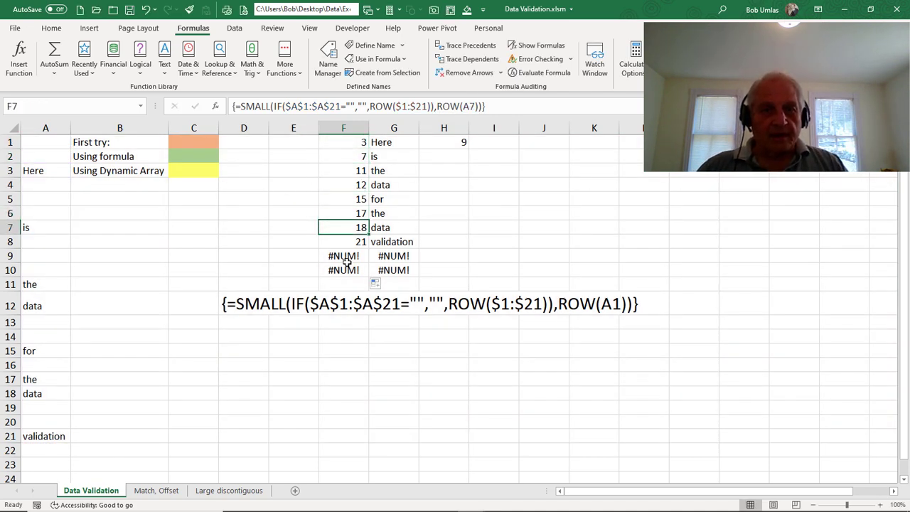
left_click(346, 258)
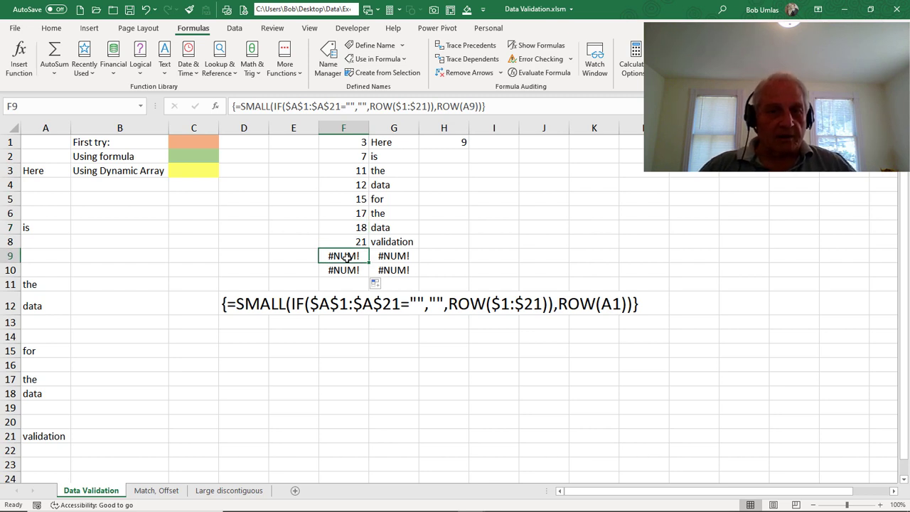
Examine the INDEX formula in G1, the list in G1:G8 and the MATCH formula in H1.
left_click(400, 143)
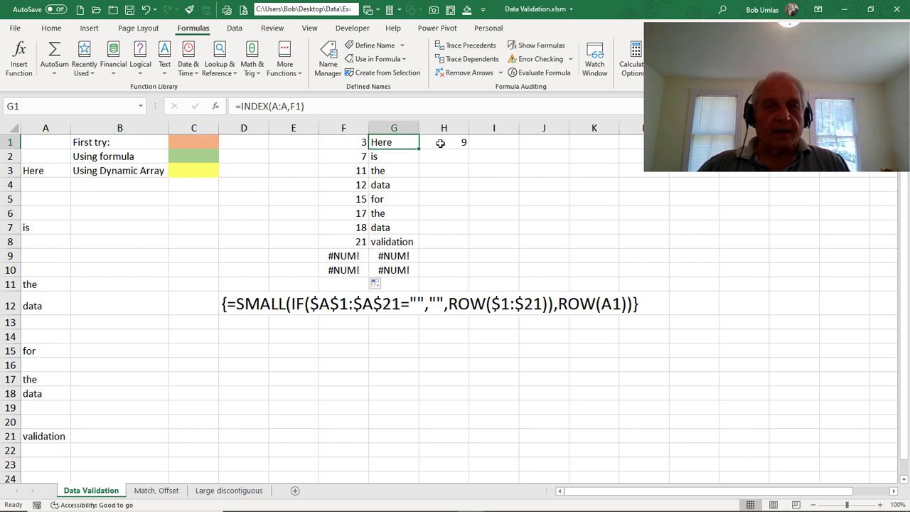
left_click_drag(395, 143, 396, 240)
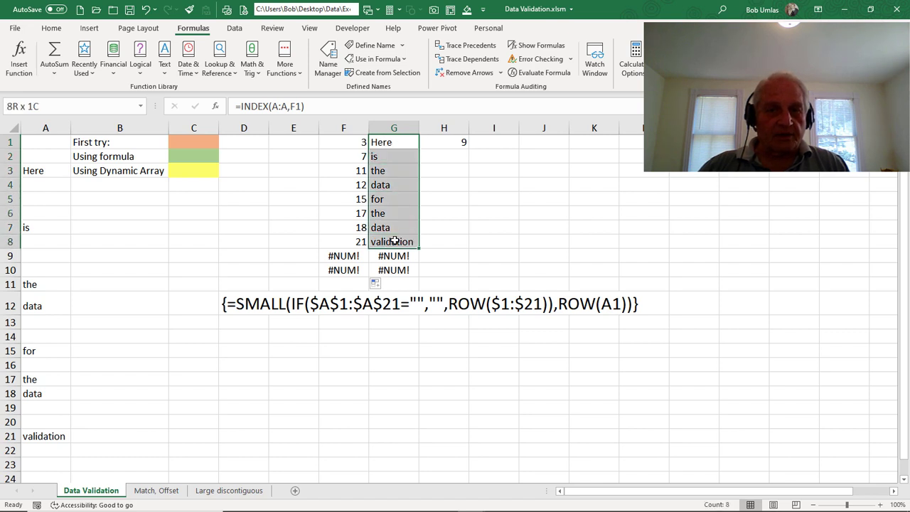
left_click(446, 142)
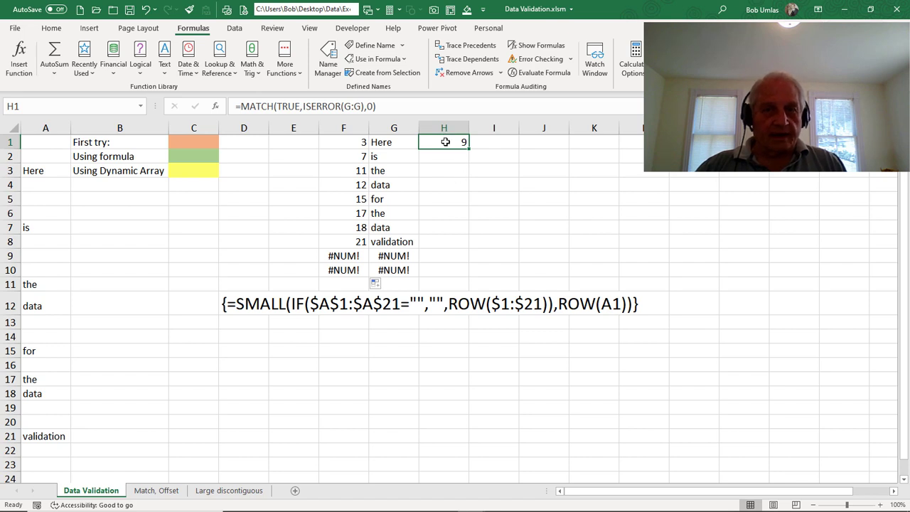
Review the OFFSET definition of the named range DV and the cells it covers, leaving it unchanged.
left_click(330, 57)
left_click(402, 190)
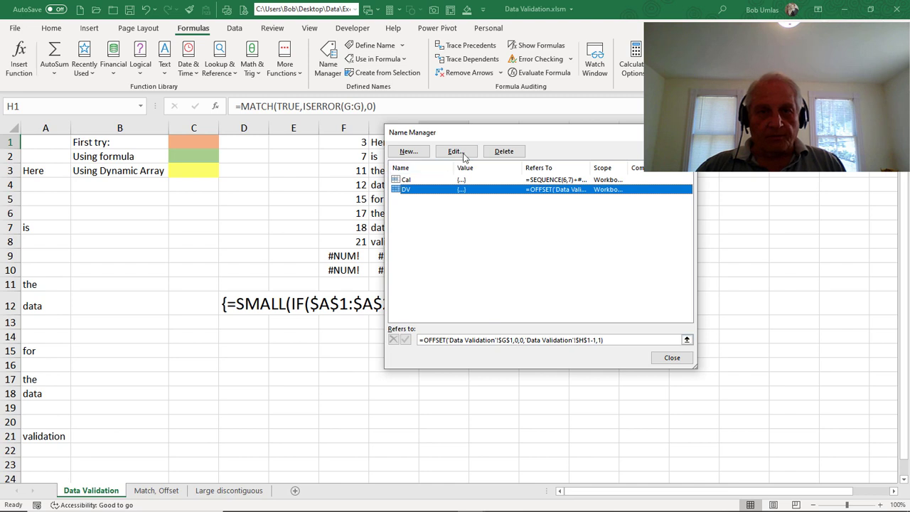
left_click_drag(463, 133, 516, 130)
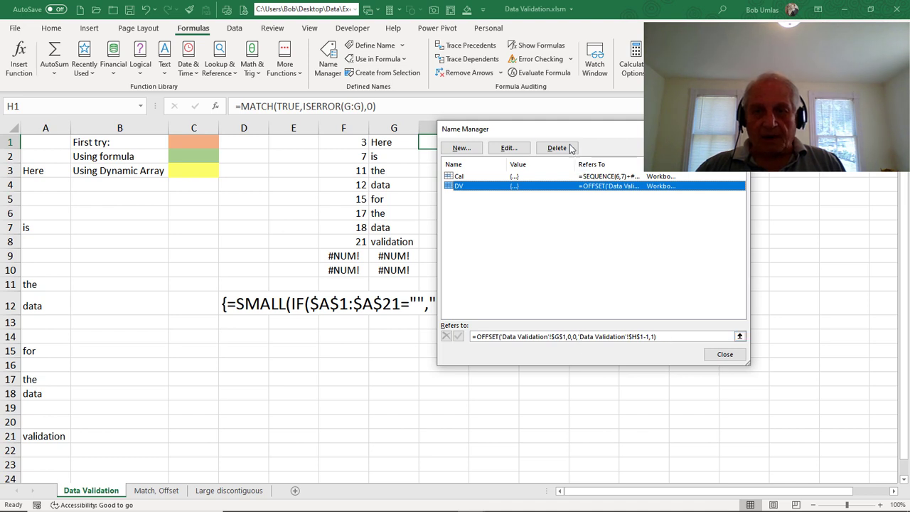
left_click_drag(577, 132, 626, 136)
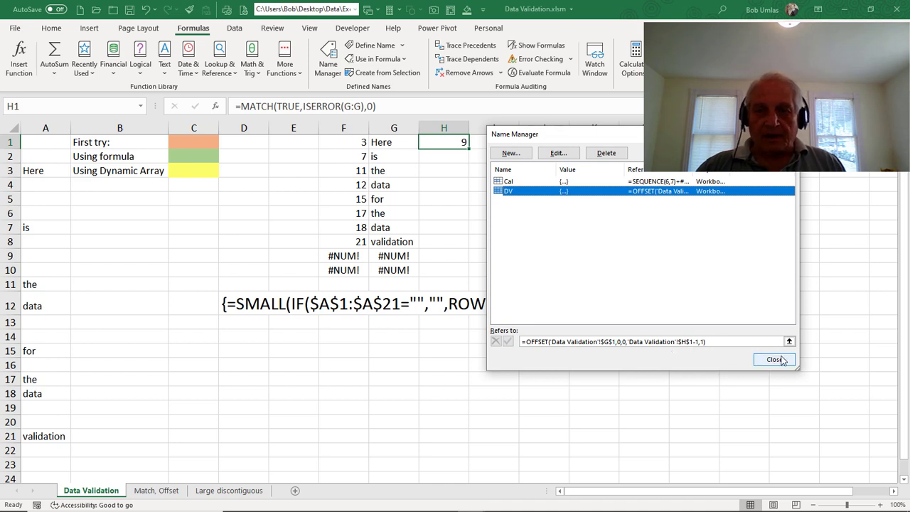
left_click(720, 341)
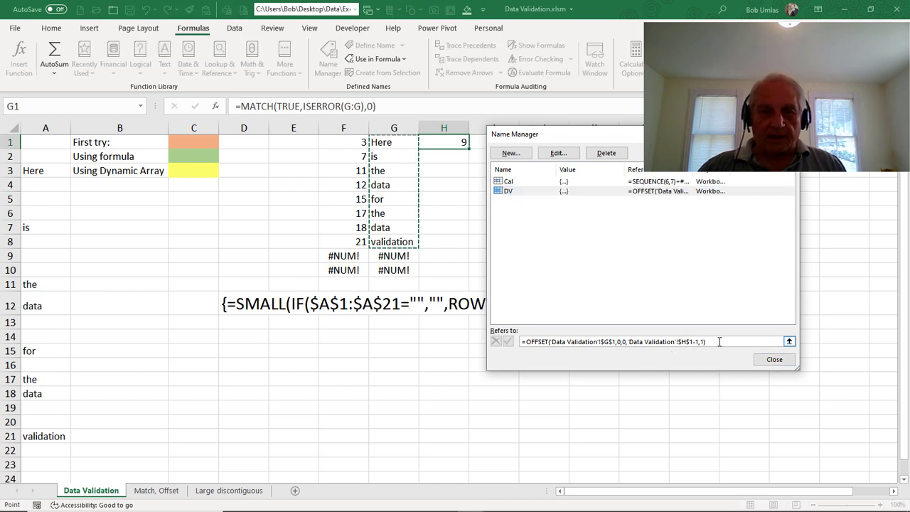
left_click(773, 359)
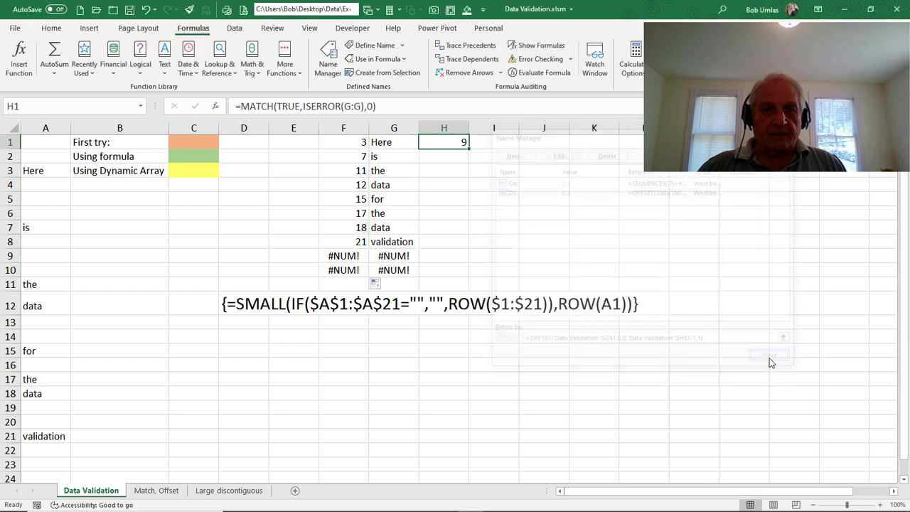
Delete the empty columns J to Q to bring the FILTER list next to the other data, and select cell J1.
left_click(194, 160)
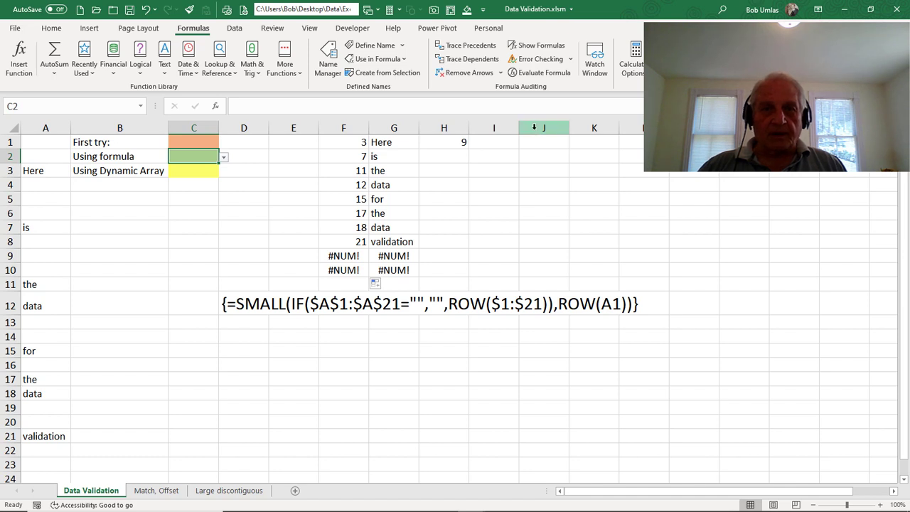
left_click_drag(533, 126, 746, 128)
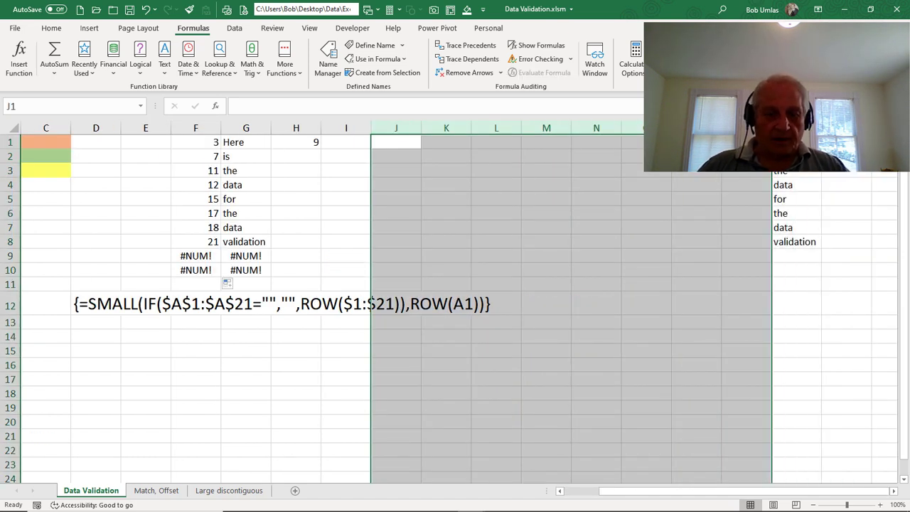
key("ctrl+minus")
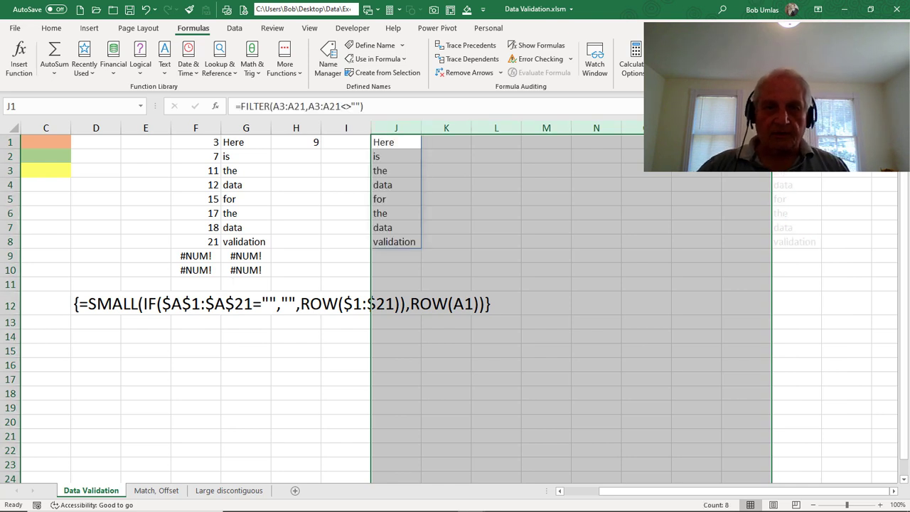
left_click(410, 142)
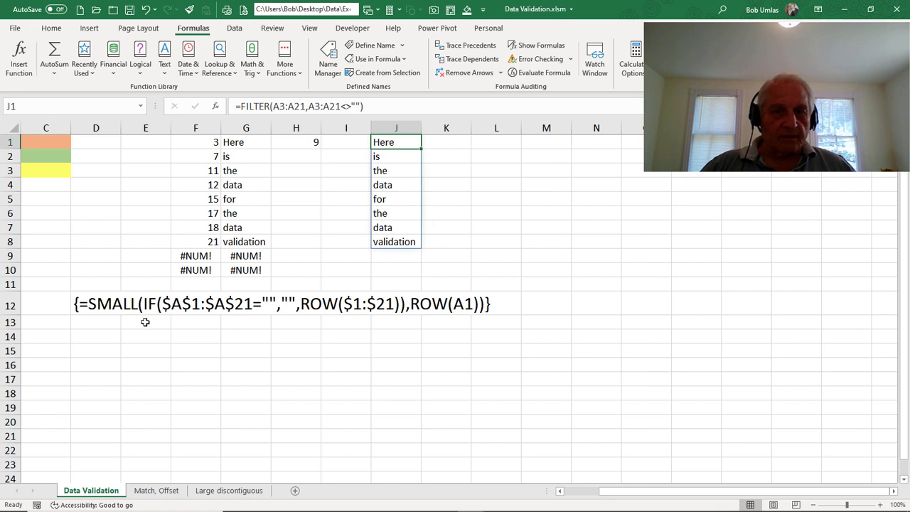
Clear the formula text in D12 by filling the blank cell D11 down to D13.
left_click(93, 290)
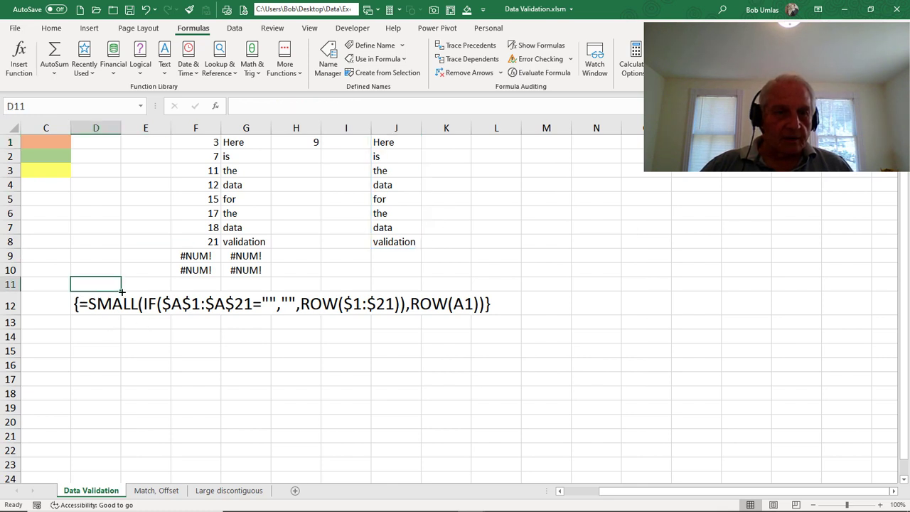
left_click_drag(122, 291, 122, 321)
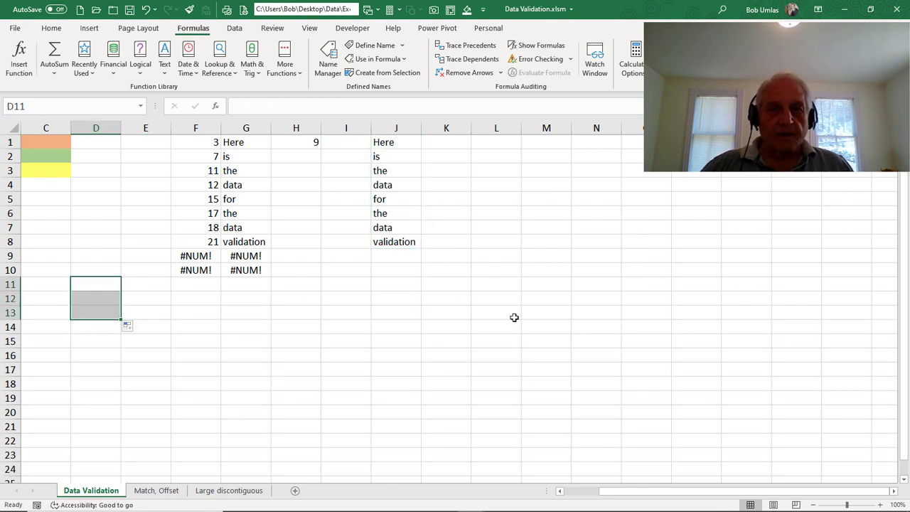
left_click(586, 491)
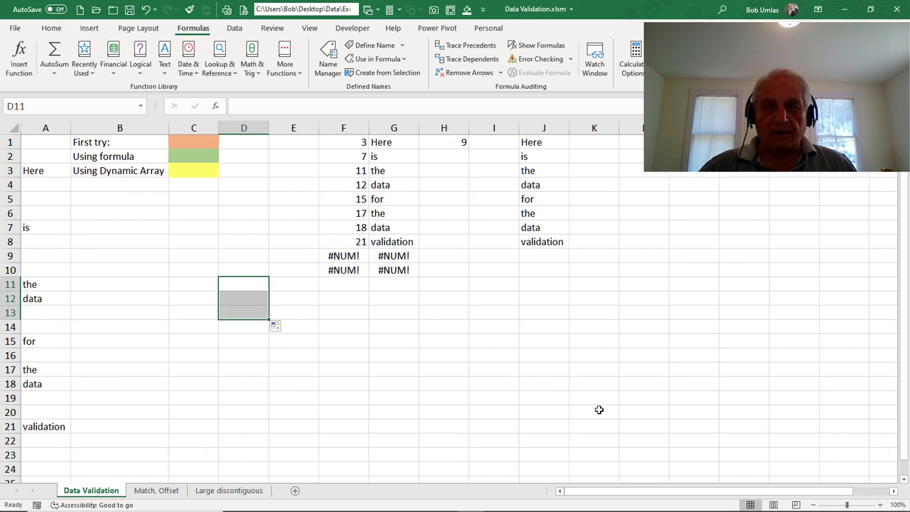
Show the formula of J1 as text in G13 with =FORMULATEXT(J1).
left_click(541, 144)
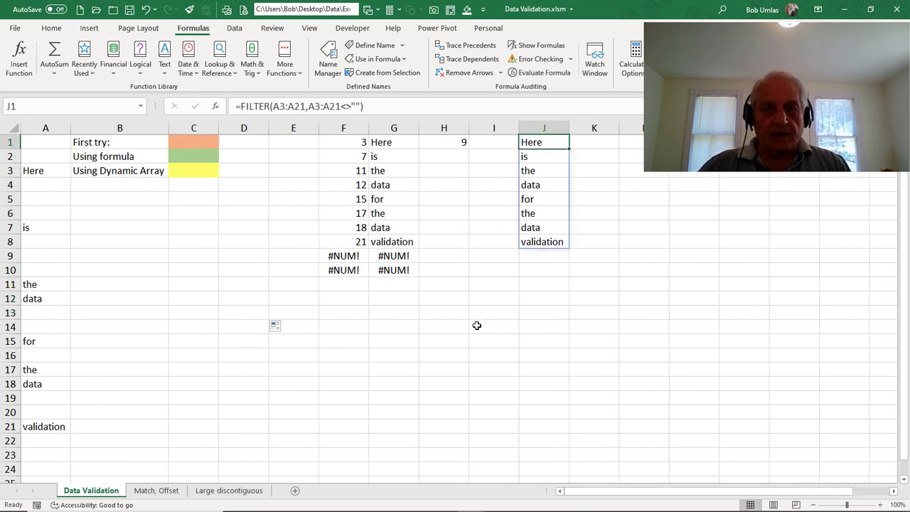
left_click(380, 308)
type("=")
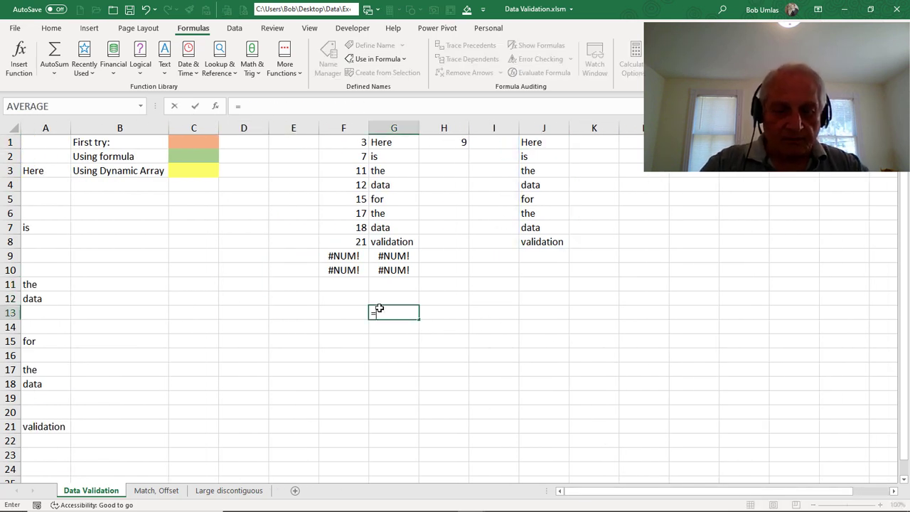
type("formulatex")
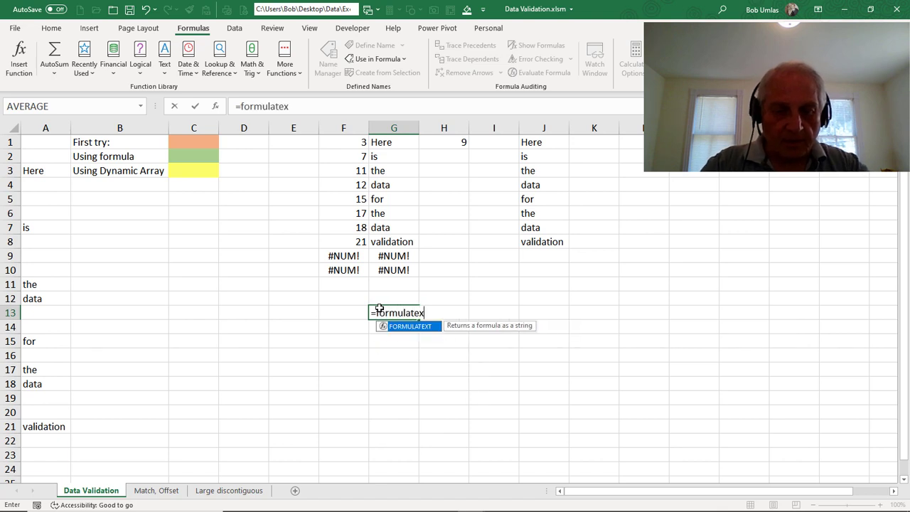
type("t j1)")
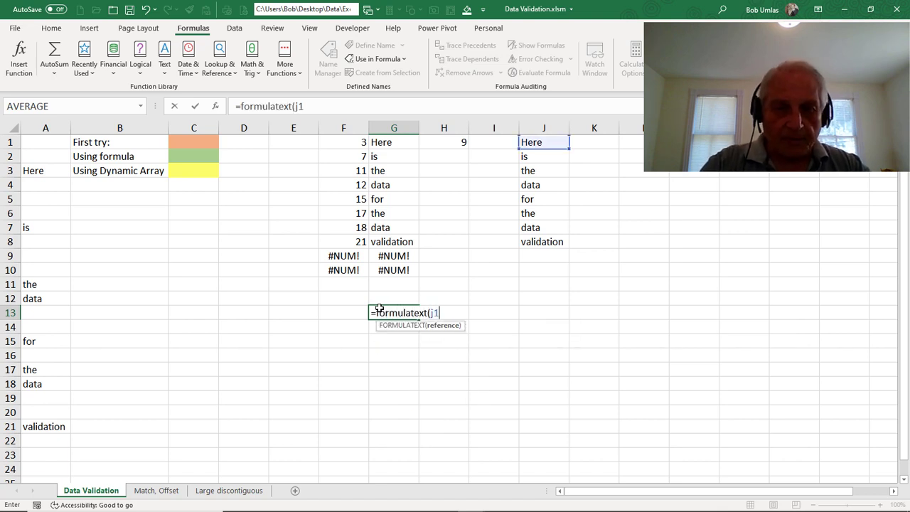
key("ctrl+Return")
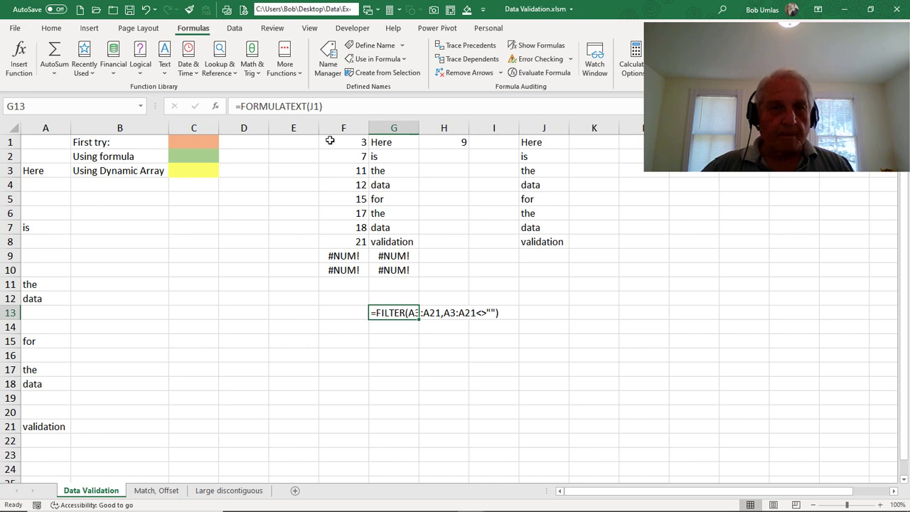
Increase the font size of the formula text in G13 to 24.
left_click(56, 31)
left_click(199, 52)
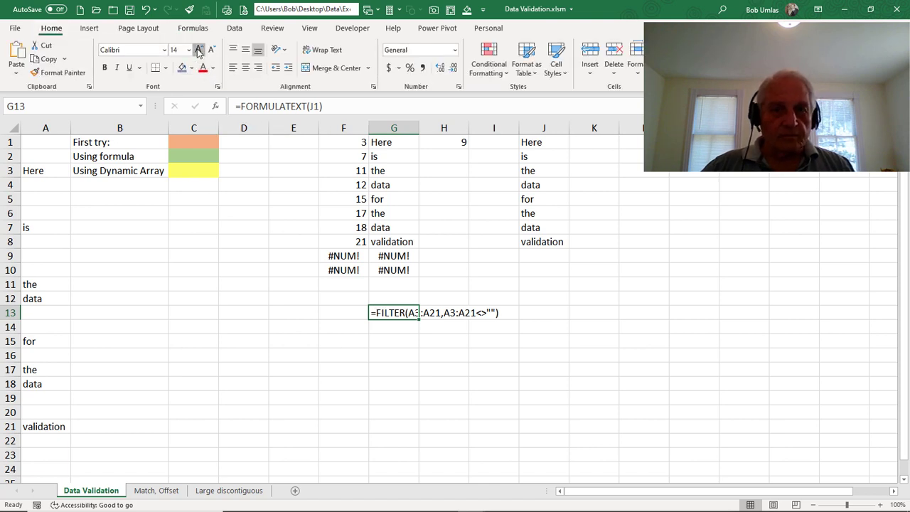
left_click(199, 52)
left_click(199, 51)
left_click(199, 52)
left_click(199, 52)
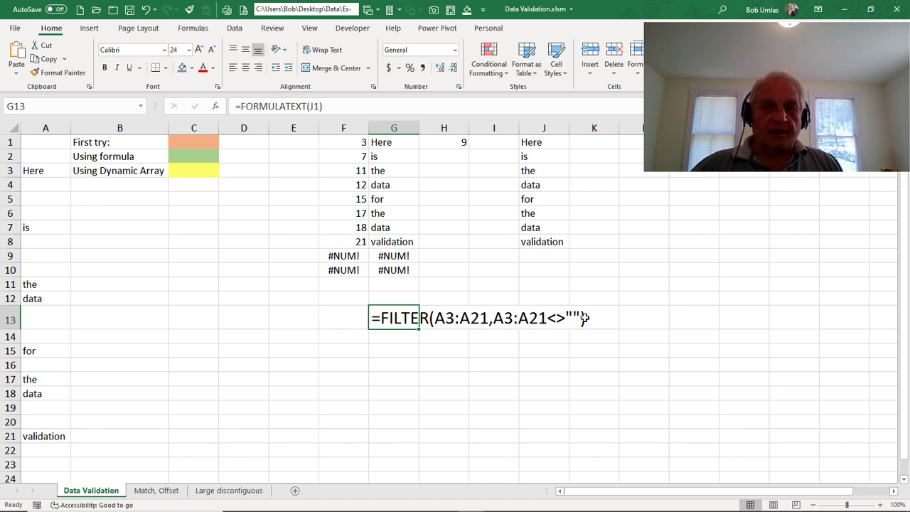
Evaluate the condition A3:A21<>"" within the FILTER formula in J1 to inspect its array, and cancel the edit.
left_click(545, 142)
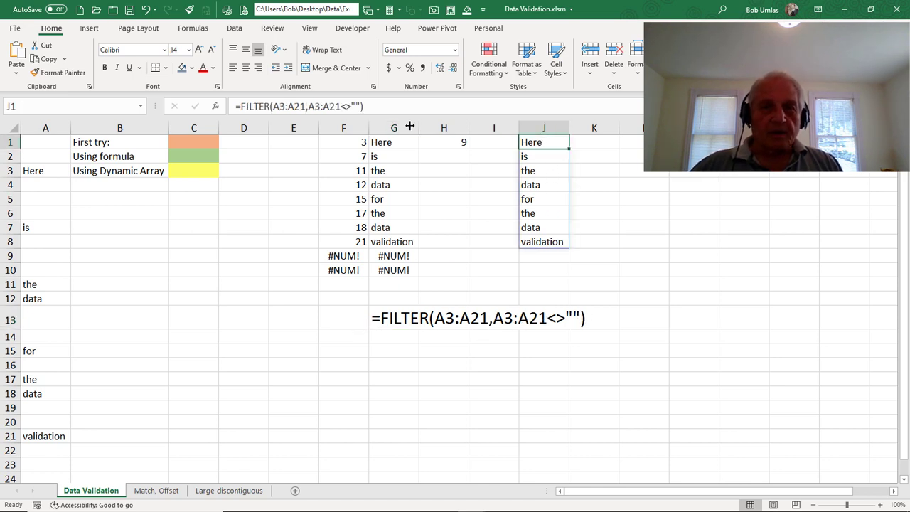
left_click_drag(308, 106, 359, 106)
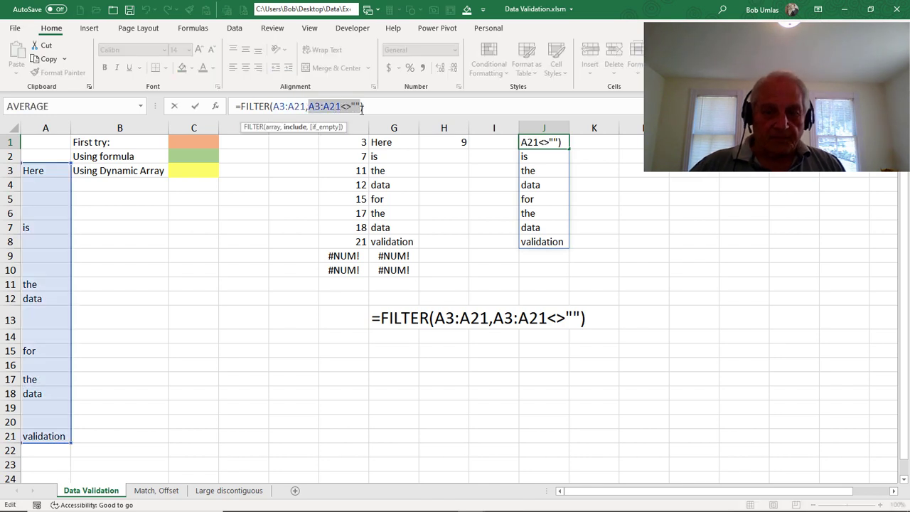
key("F9")
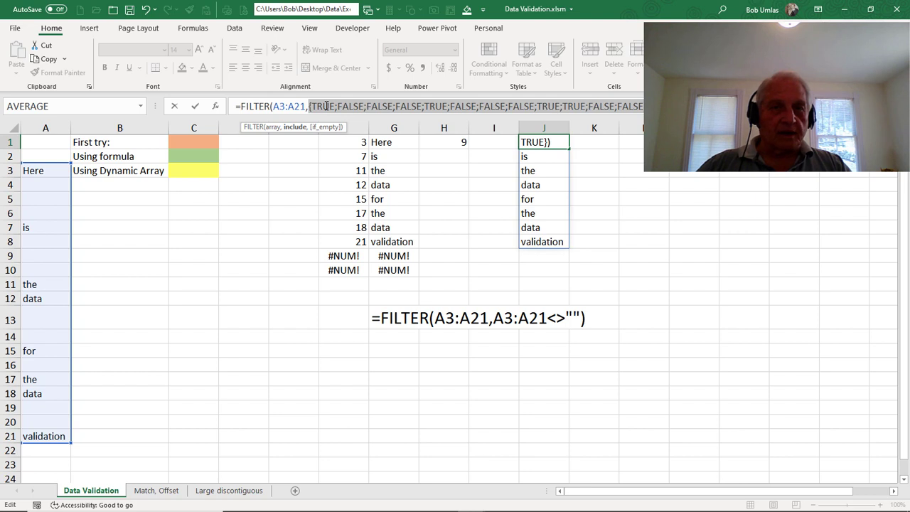
left_click(348, 107)
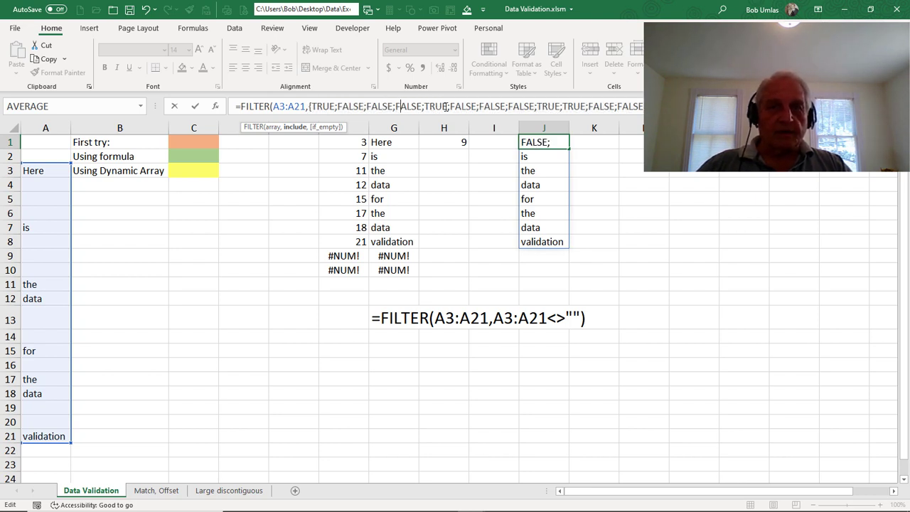
left_click(174, 106)
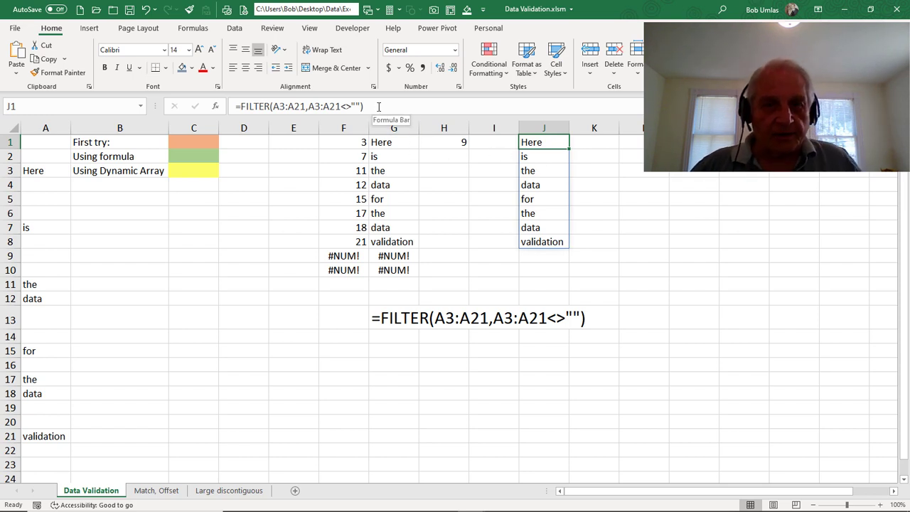
Compare the FILTER formula in J1 with what the spilled cells J2, J3, J5 and J7 show, and return to J1.
left_click_drag(400, 106, 198, 107)
left_click(195, 107)
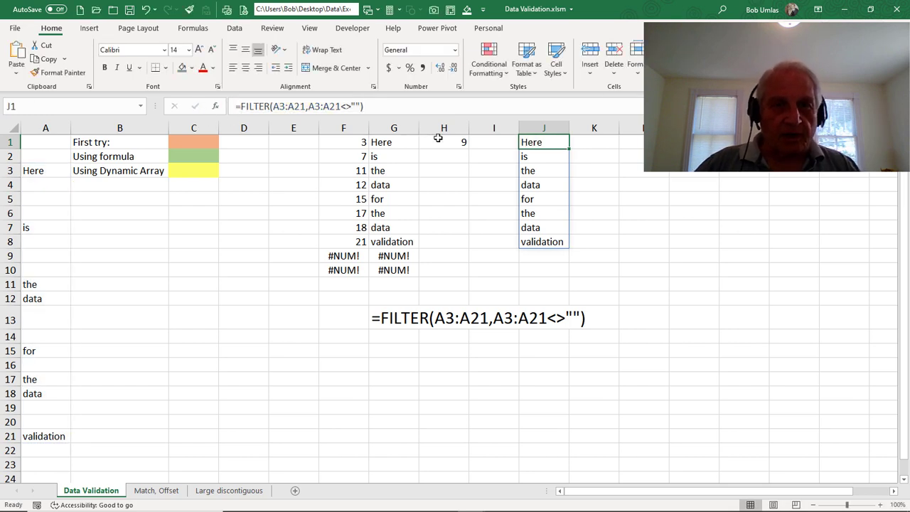
left_click(548, 155)
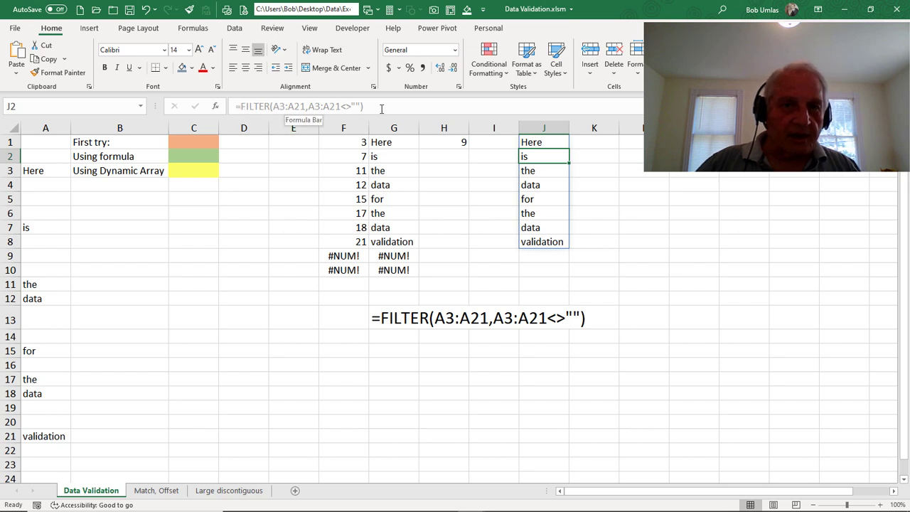
left_click(538, 170)
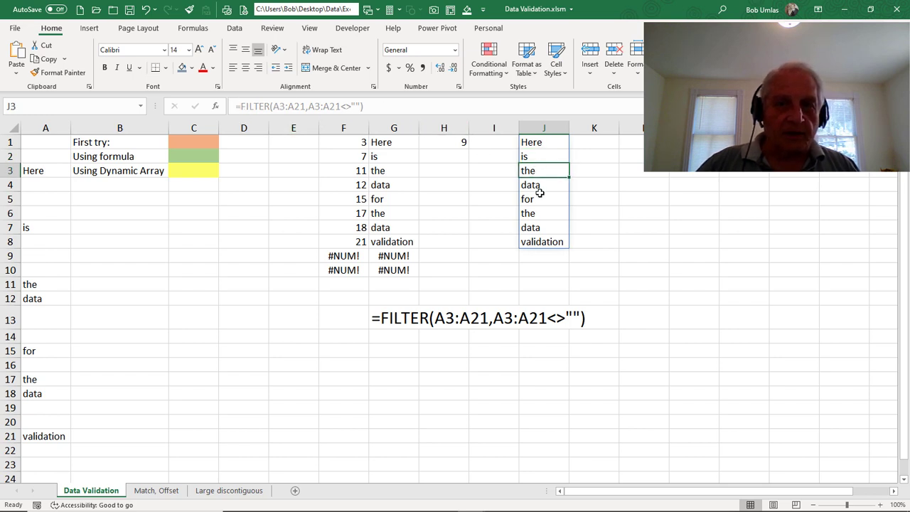
left_click(541, 202)
left_click(541, 225)
left_click(534, 141)
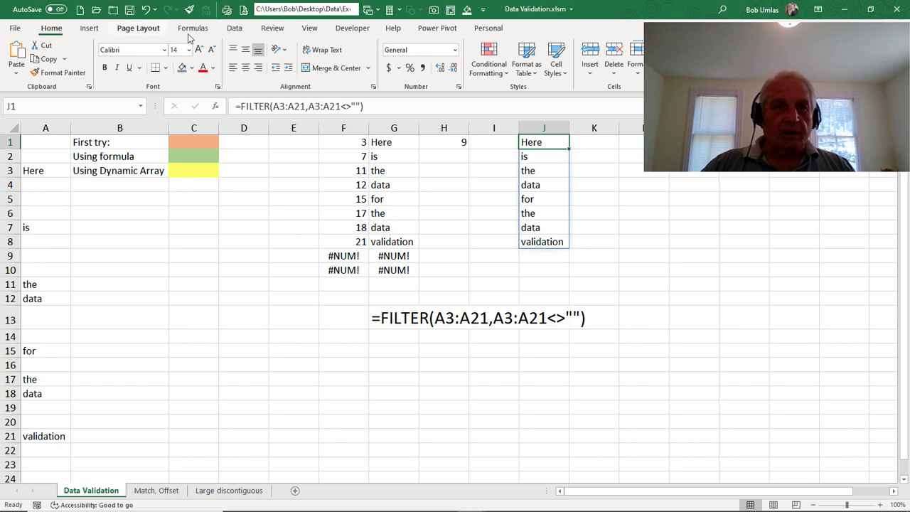
Inspect the data validation list source of the yellow cell C3 and cancel the dialog.
left_click(206, 173)
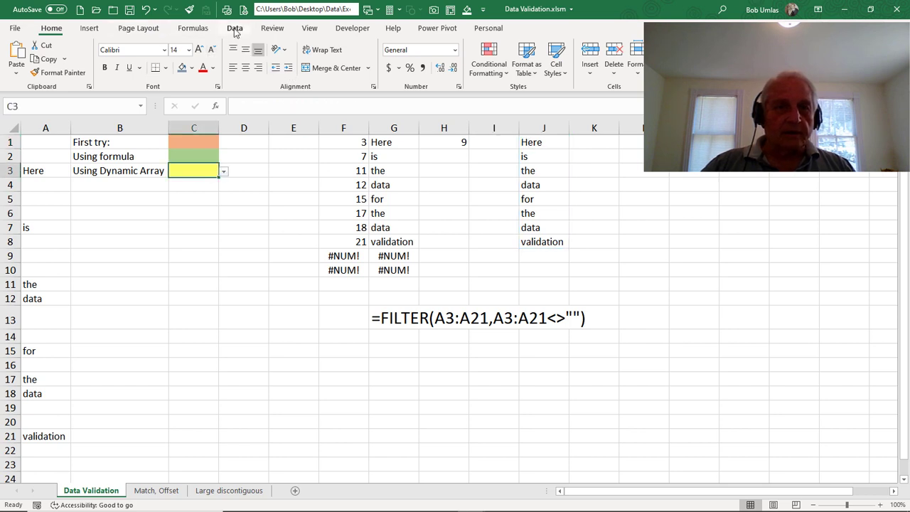
left_click(234, 30)
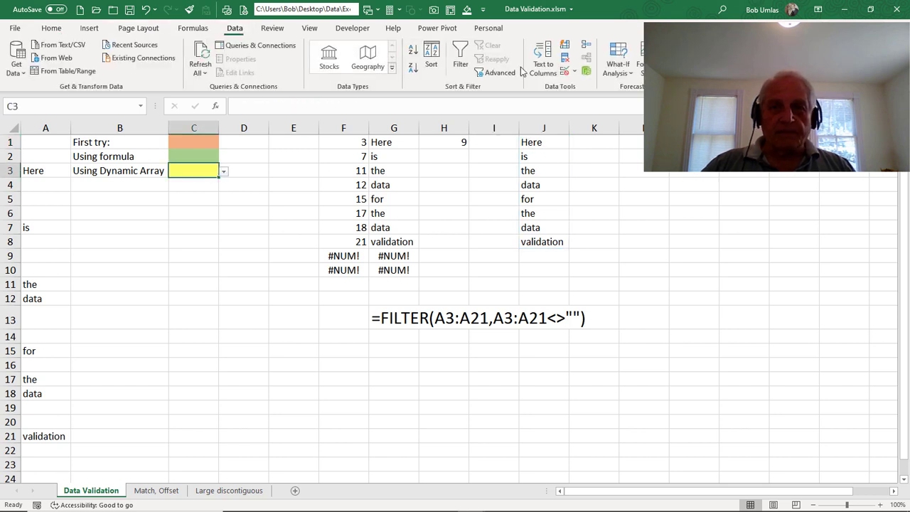
left_click(575, 73)
left_click(586, 87)
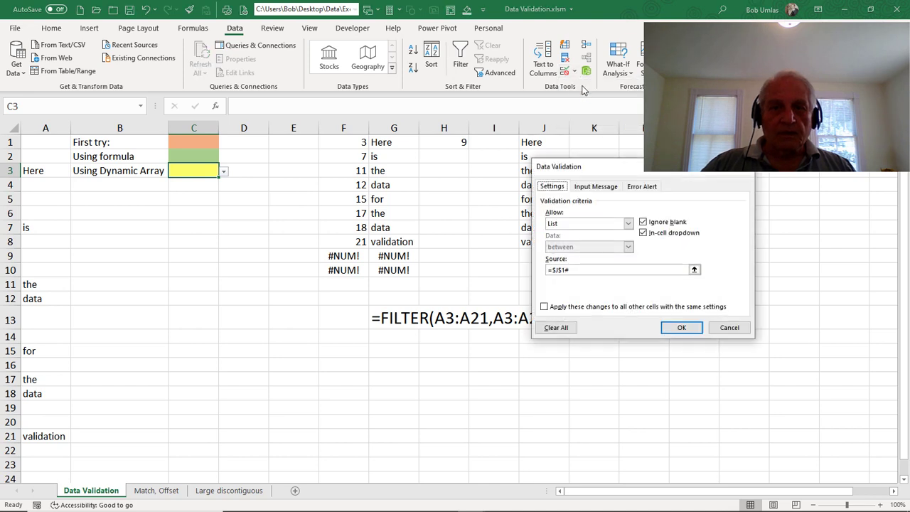
left_click_drag(603, 171, 273, 167)
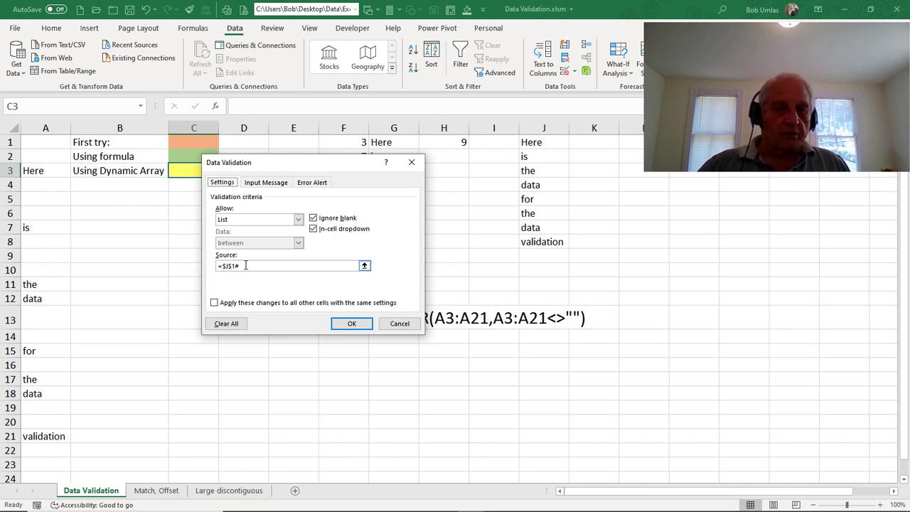
left_click(399, 324)
key("alt+m")
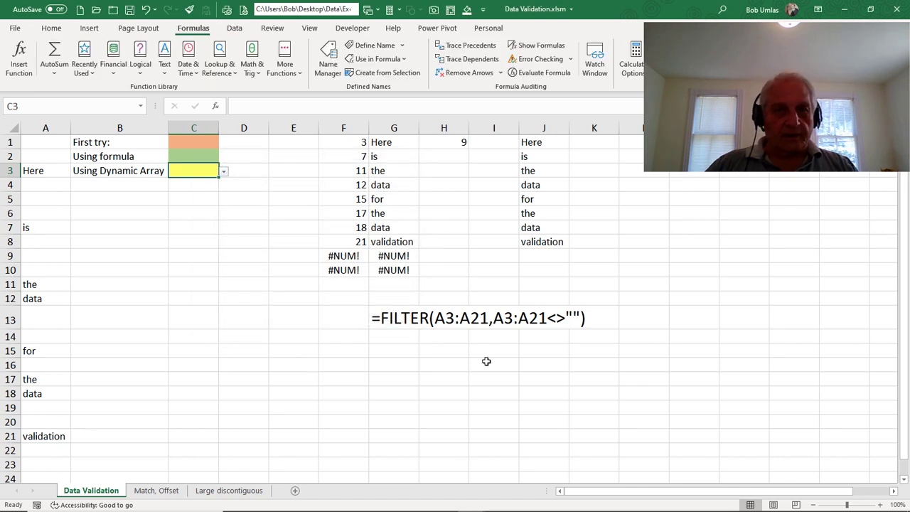
Switch to the Book3 workbook to show the Excel Outside the Box book cover.
left_click(378, 11)
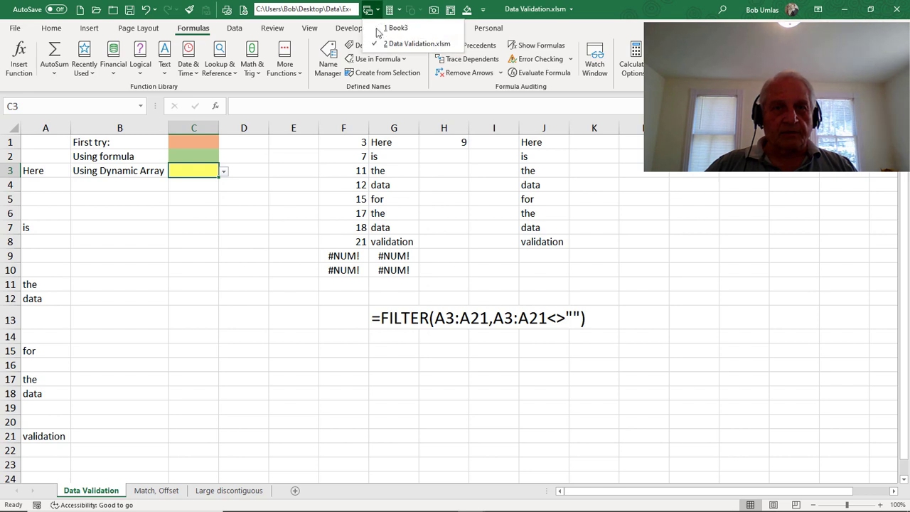
left_click(379, 30)
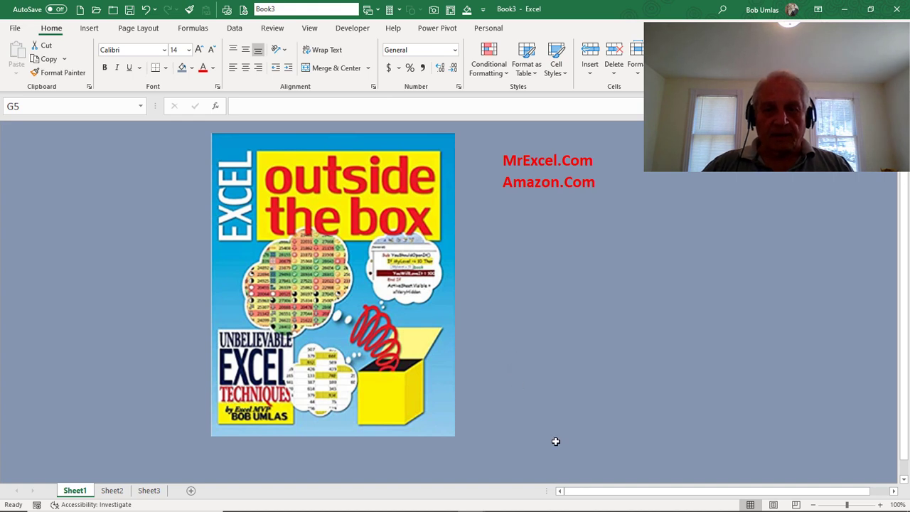
mouse_move(583, 508)
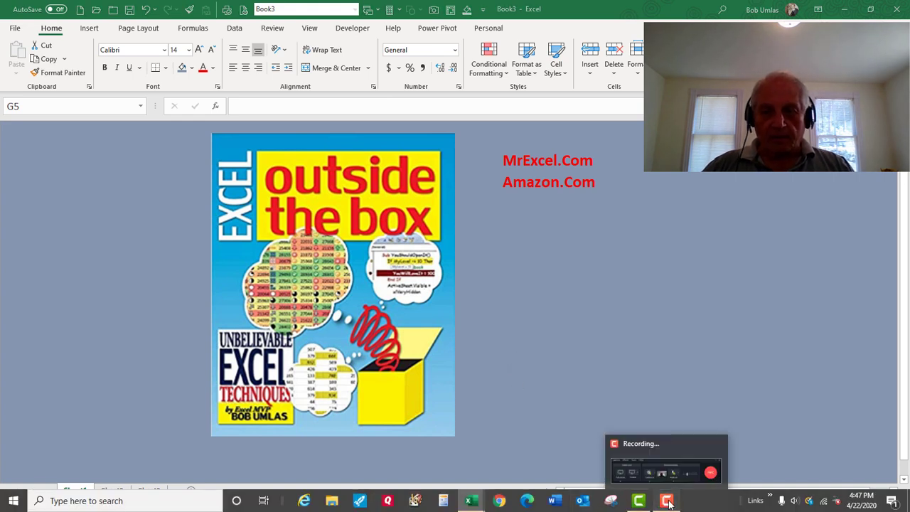